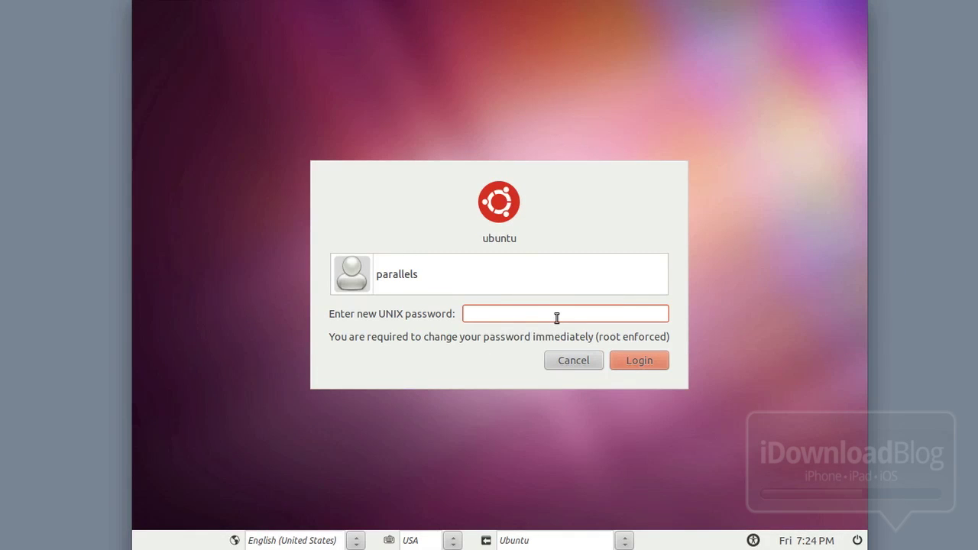
Set a new UNIX password for the parallels account, entering it twice, and log in
text(••••••)
click(651, 358)
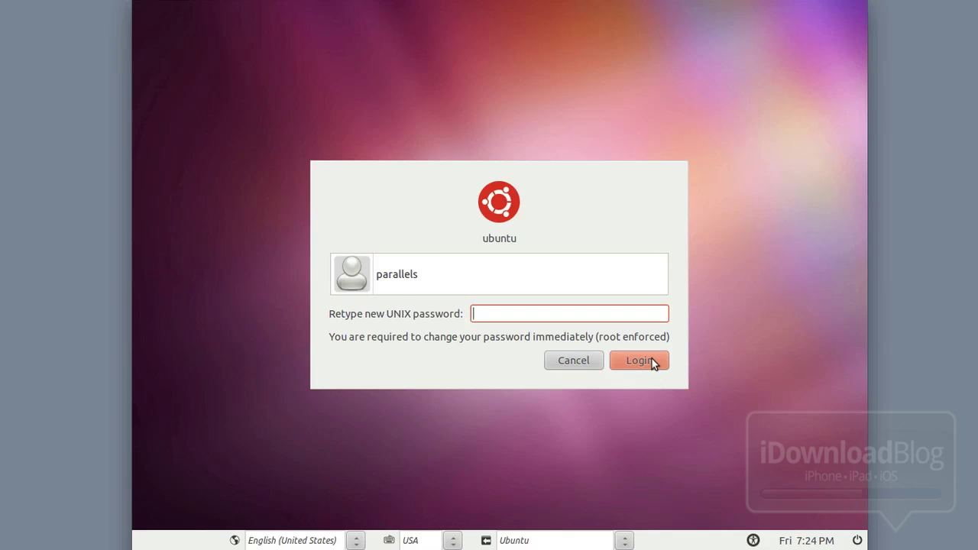
text(••••••)
click(651, 358)
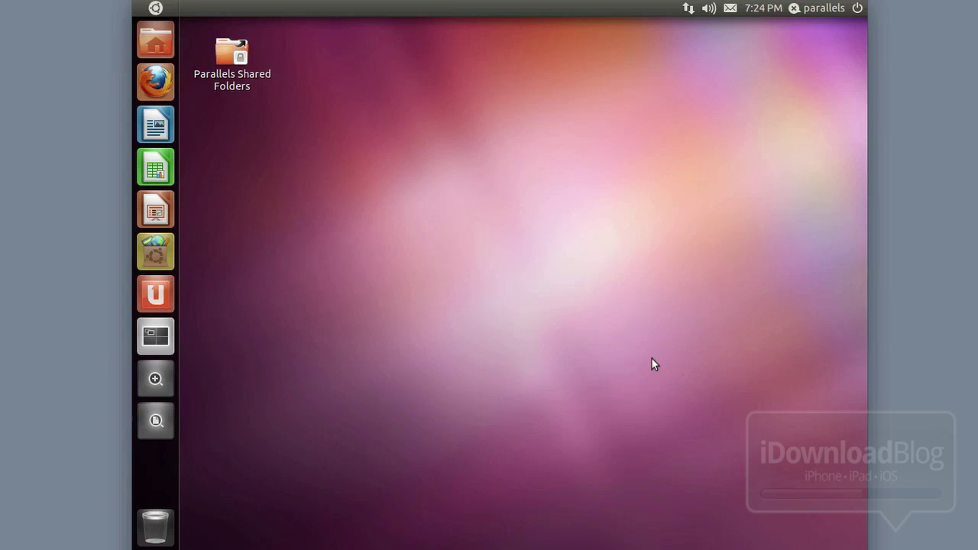
Open the Ubuntu Software Center and browse the software provided by Ubuntu
click(157, 249)
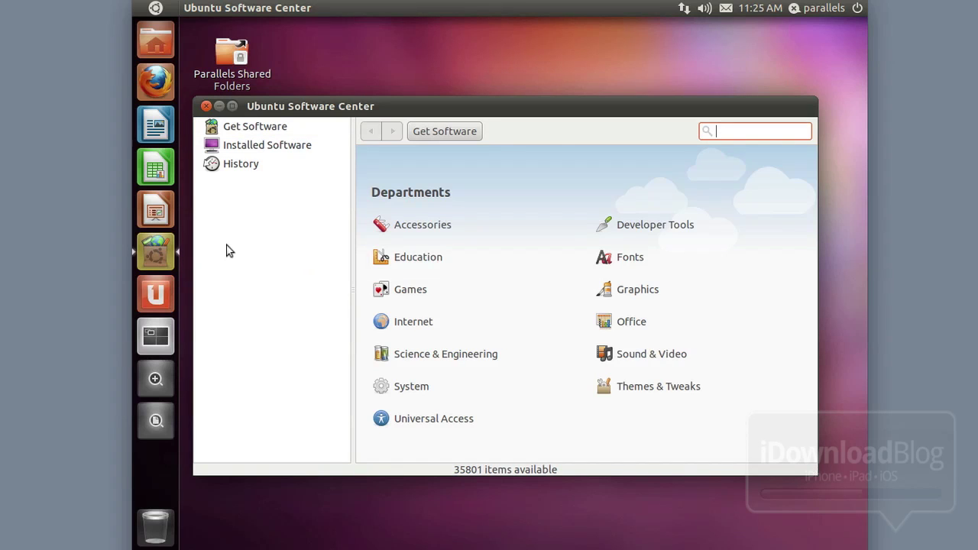
click(262, 145)
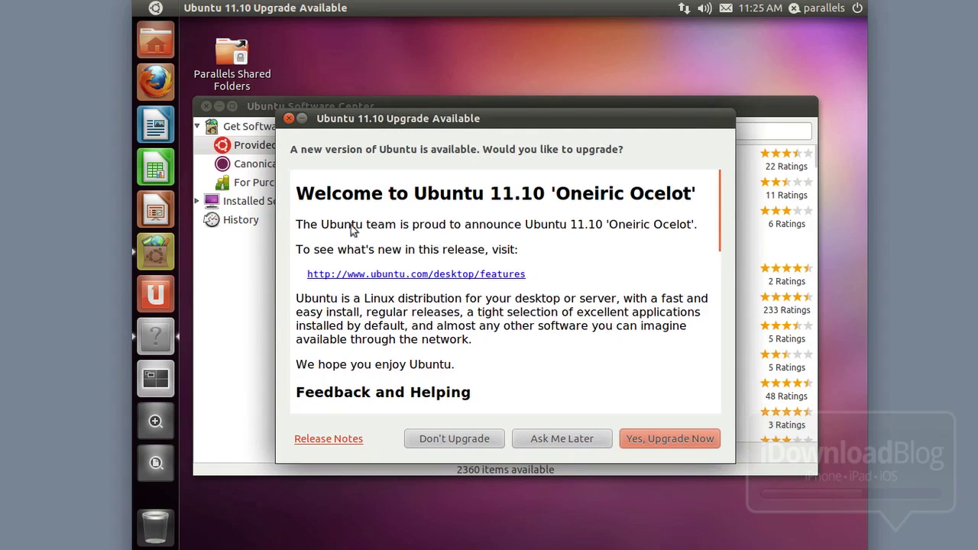
Accept the Ubuntu 11.10 upgrade, authorize it with the account password, and start upgrading
click(664, 441)
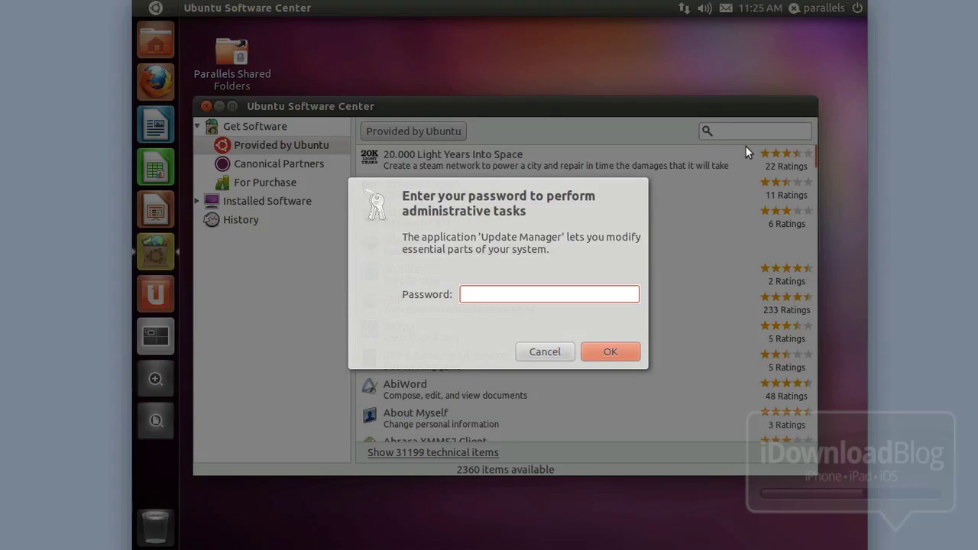
text(••••••)
click(608, 348)
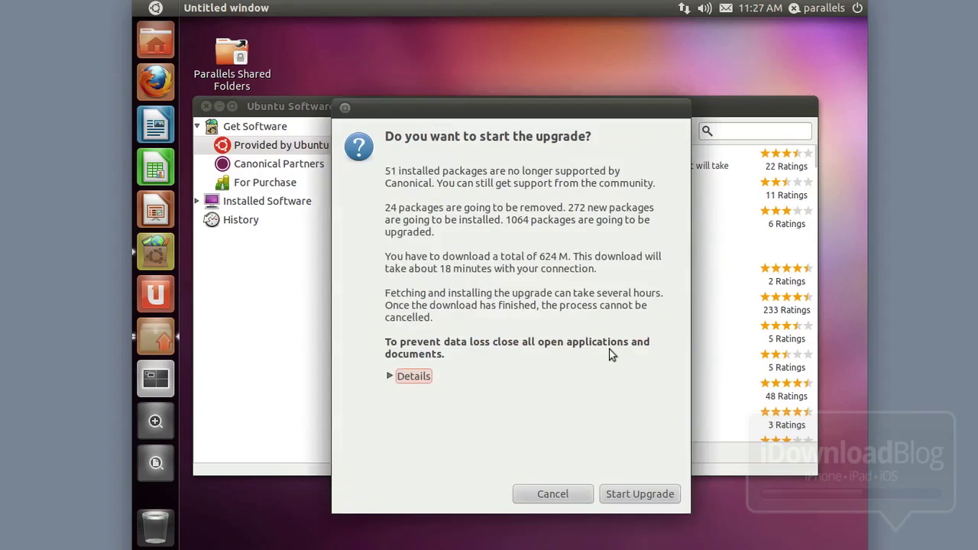
click(652, 496)
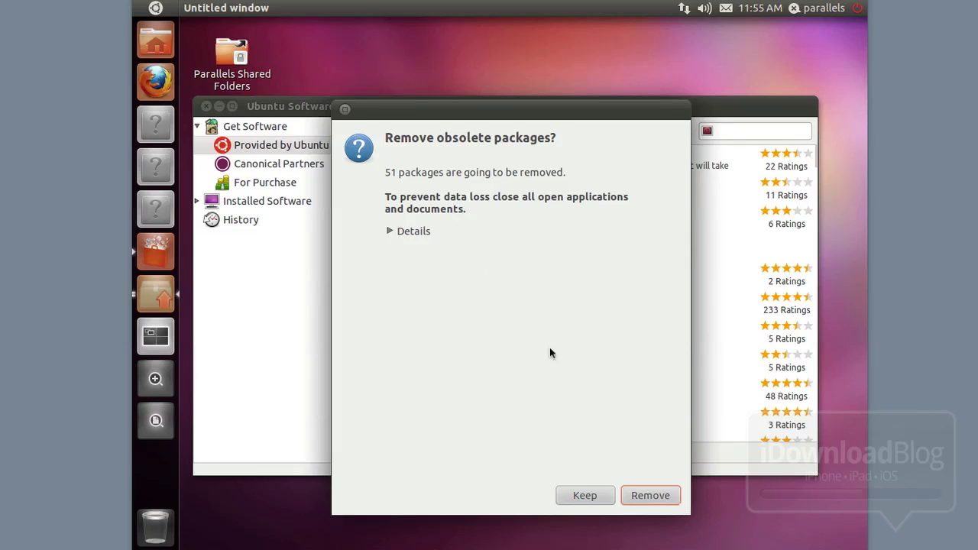
Remove the obsolete packages and restart to complete the upgrade, logging back in with the account password
click(647, 493)
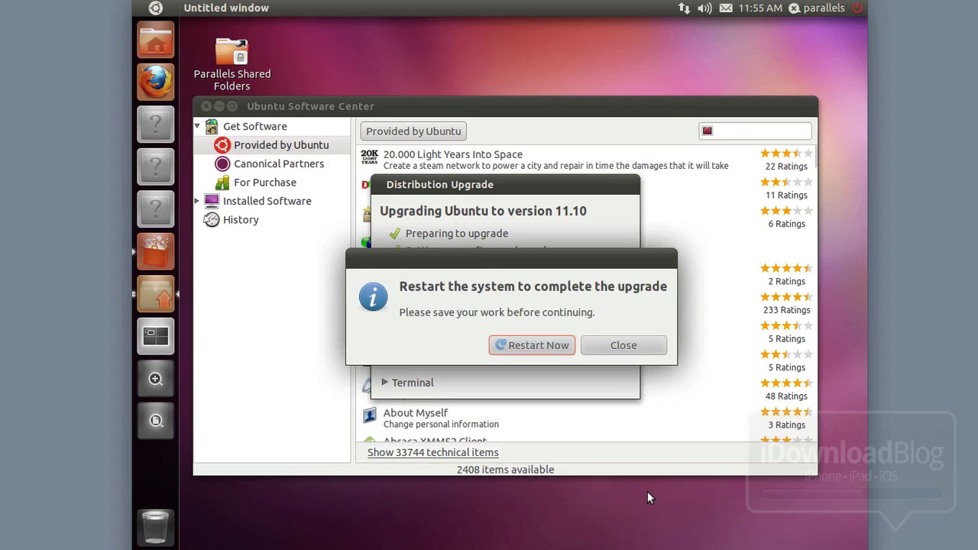
click(541, 346)
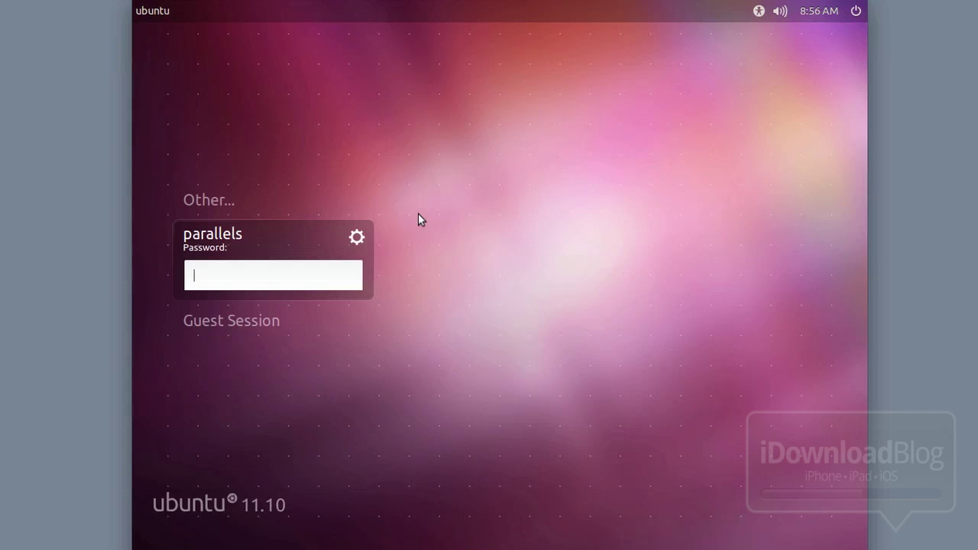
text(******)
key(Return)
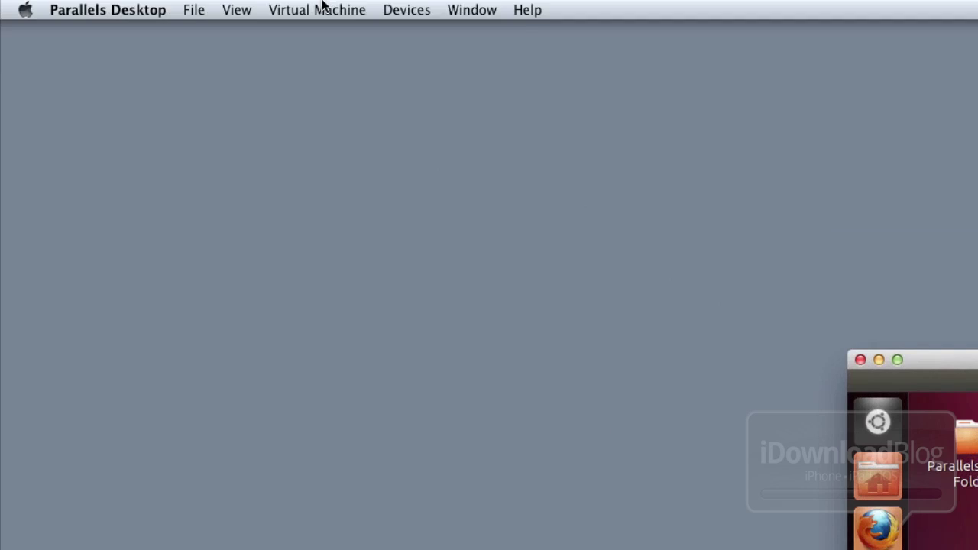
Take a snapshot of the virtual machine named "Ubuntu Clean Installation"
click(318, 9)
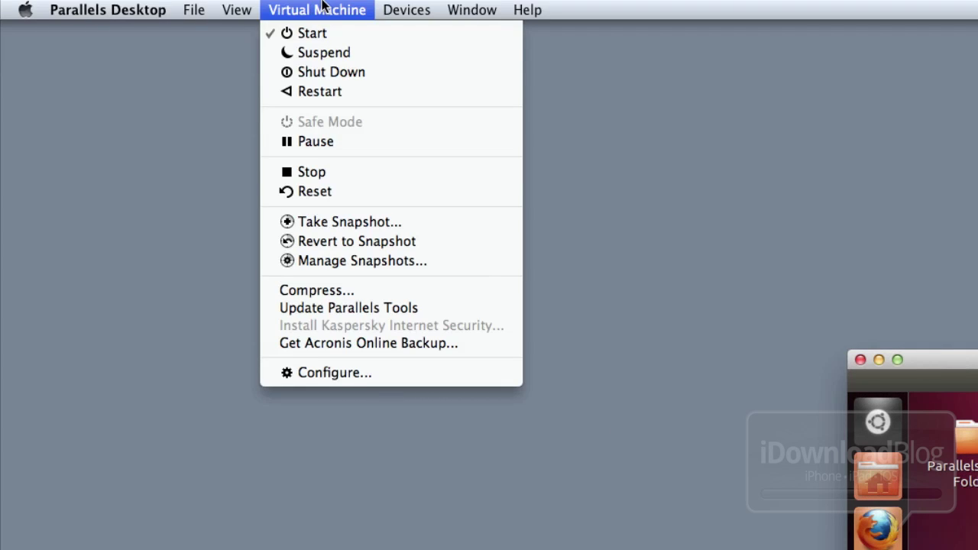
click(353, 222)
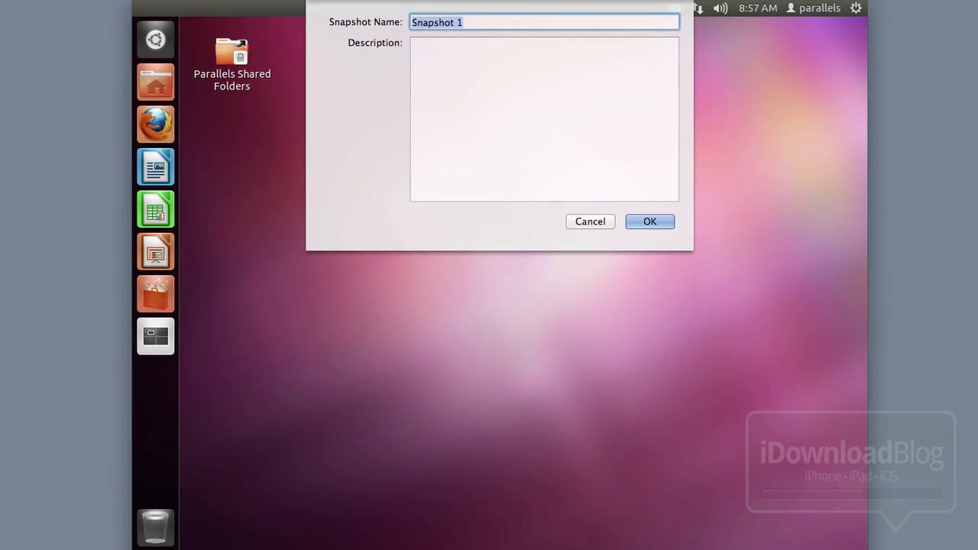
text(Ubuntru)
key(BackSpace)
key(BackSpace)
text(u Clean Insta)
key(BackSpace)
key(BackSpace)
key(BackSpace)
key(BackSpace)
text(nstallation)
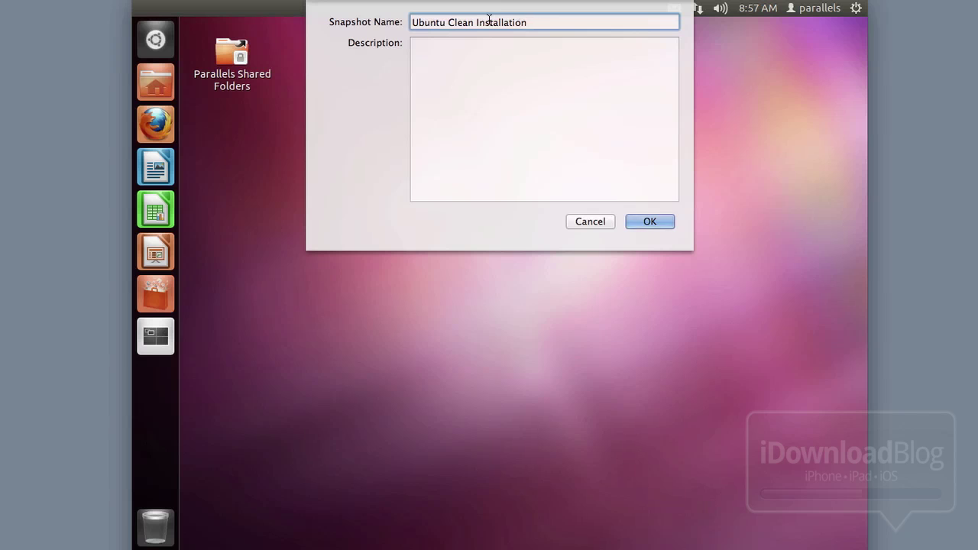
click(646, 222)
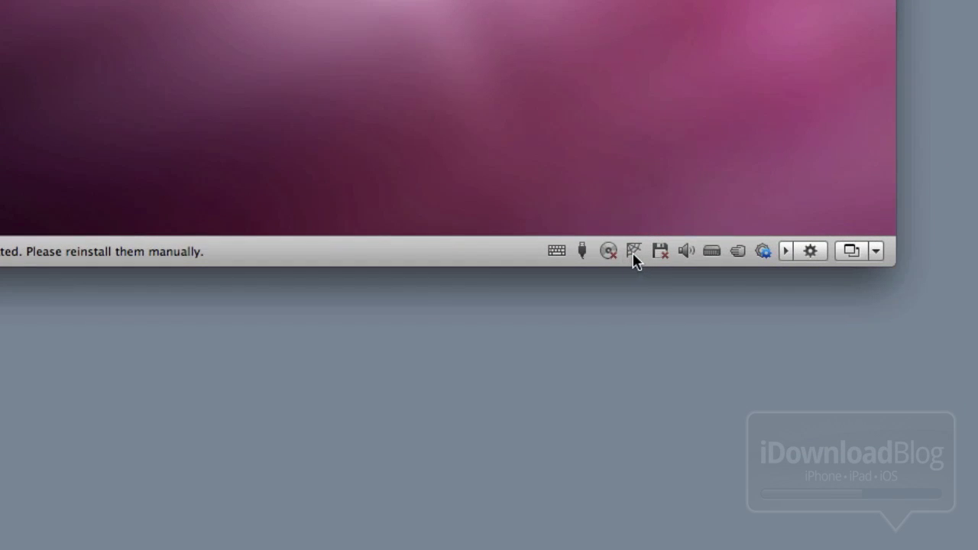
Switch the virtual machine's network adapter to Bridged Network over Wi-Fi and reconnect Wired connection 1 in Ubuntu
mouse_move(634, 259)
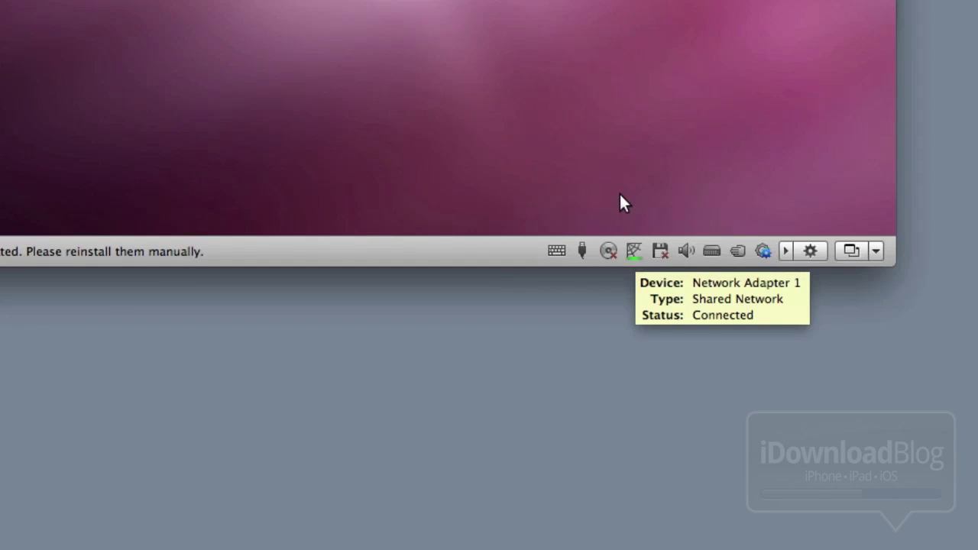
click(635, 250)
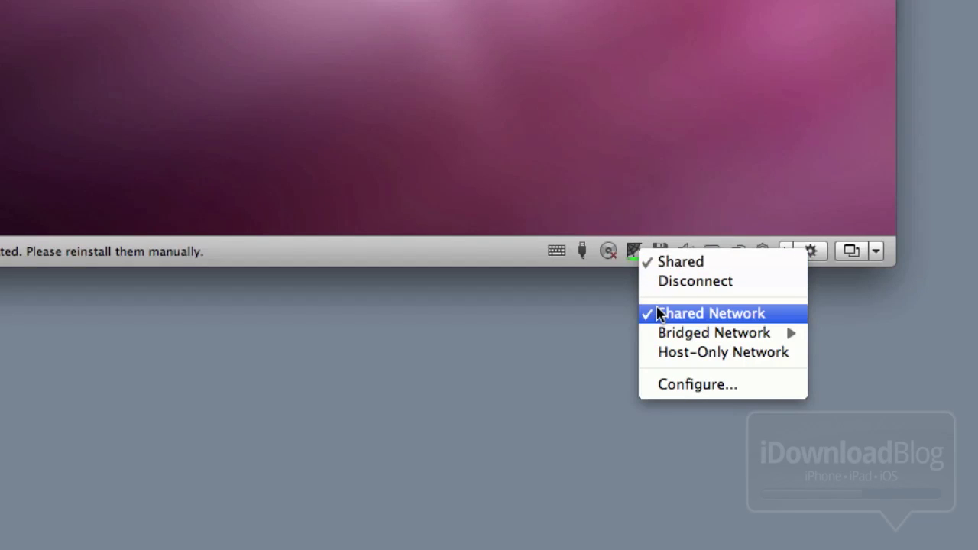
mouse_move(669, 333)
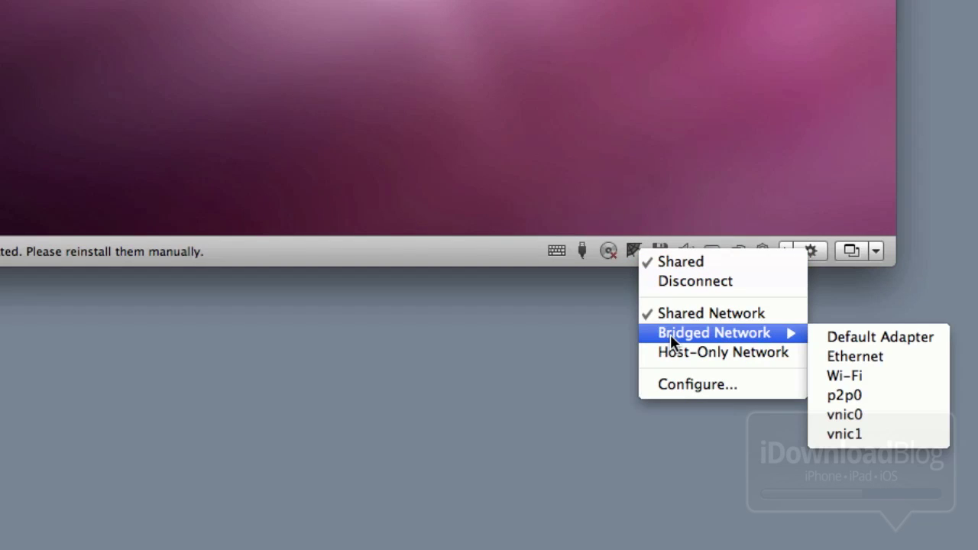
click(870, 379)
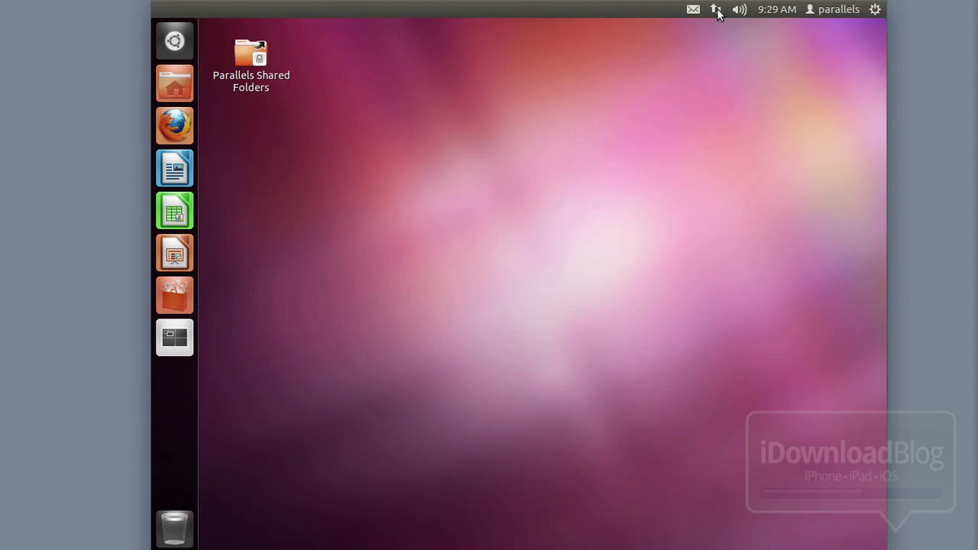
click(717, 9)
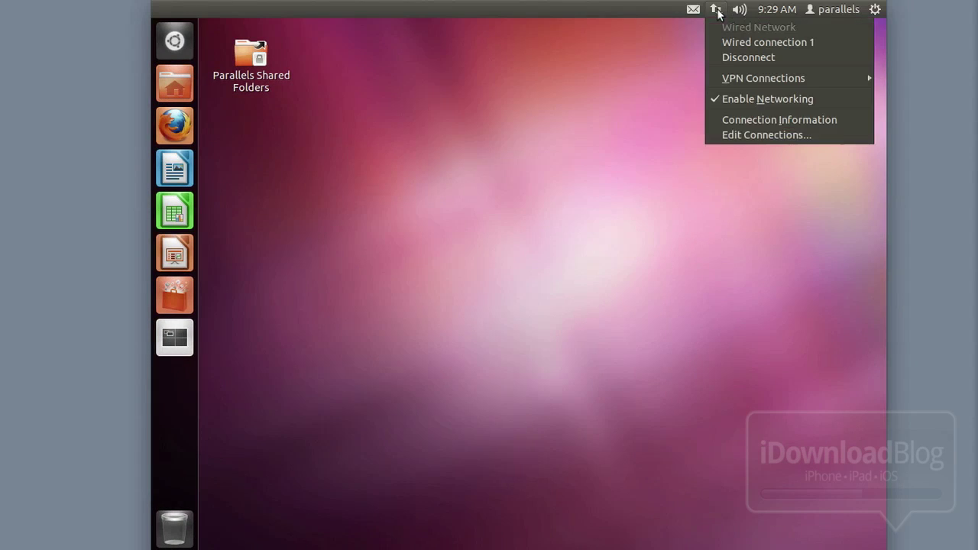
click(775, 45)
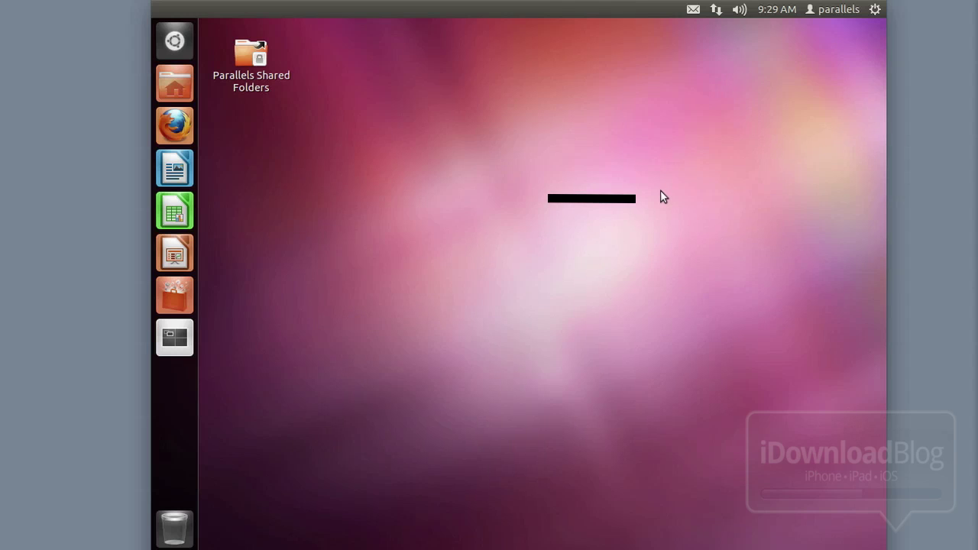
Check the IPv4 address in Ubuntu's connection information, then close it
click(716, 11)
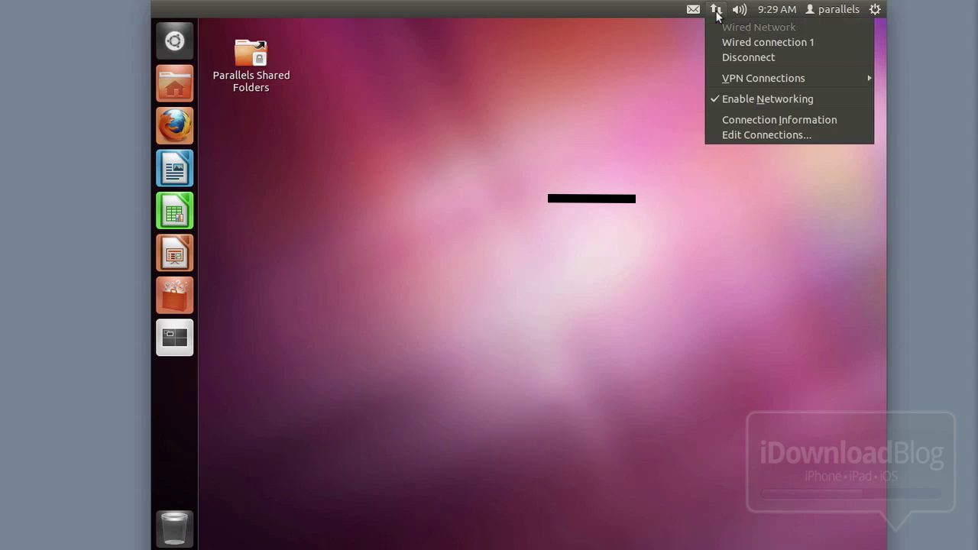
click(773, 121)
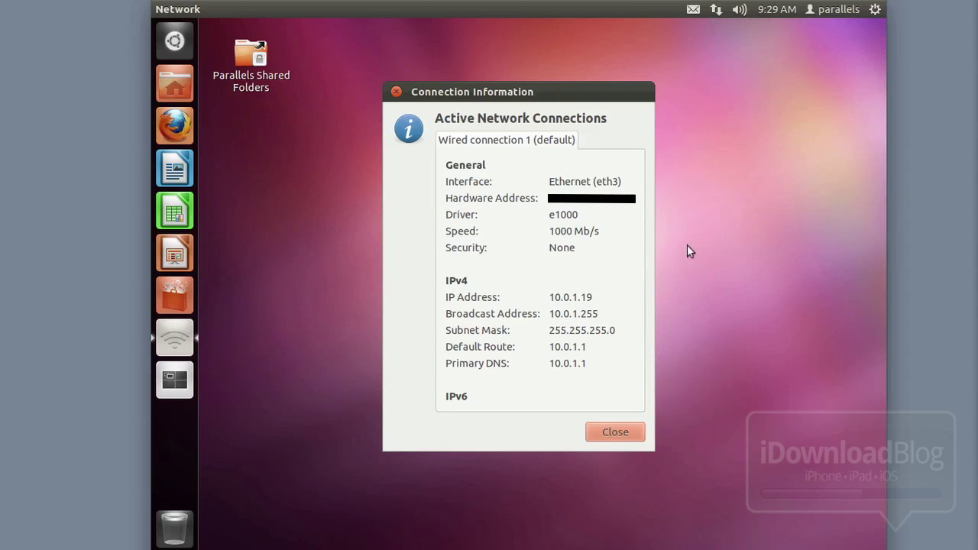
drag(580, 297, 553, 297)
click(591, 297)
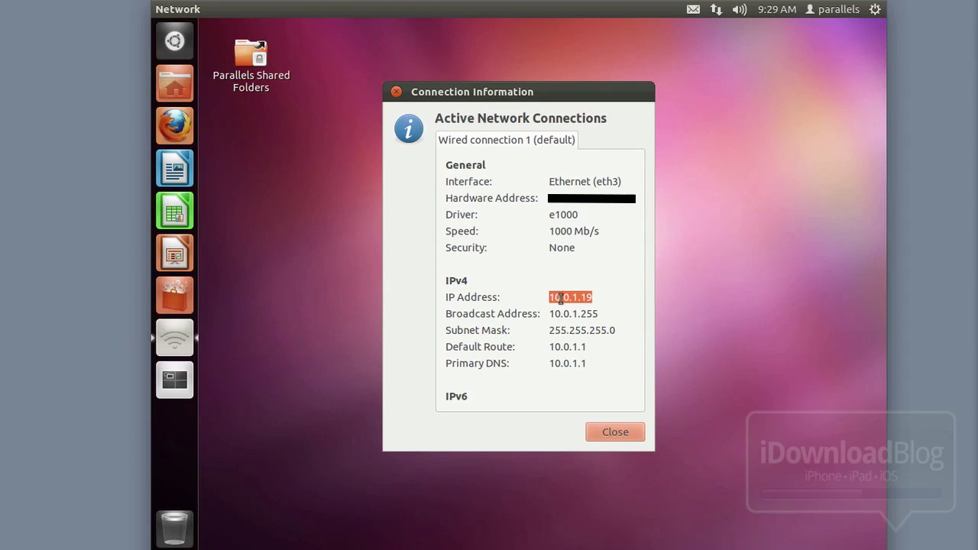
click(634, 430)
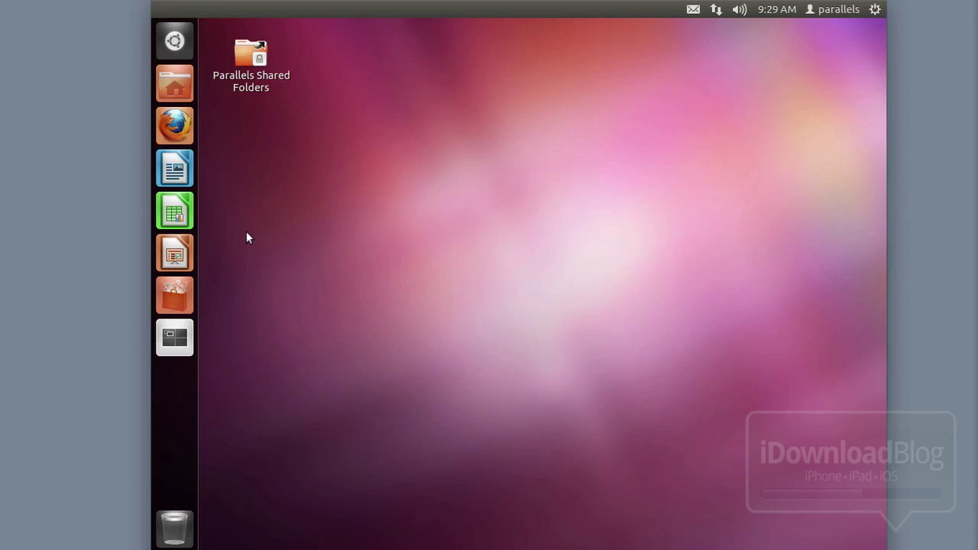
Find and install Dropbox from the Ubuntu Software Center, authenticating with the account password, and close the Software Center
click(188, 292)
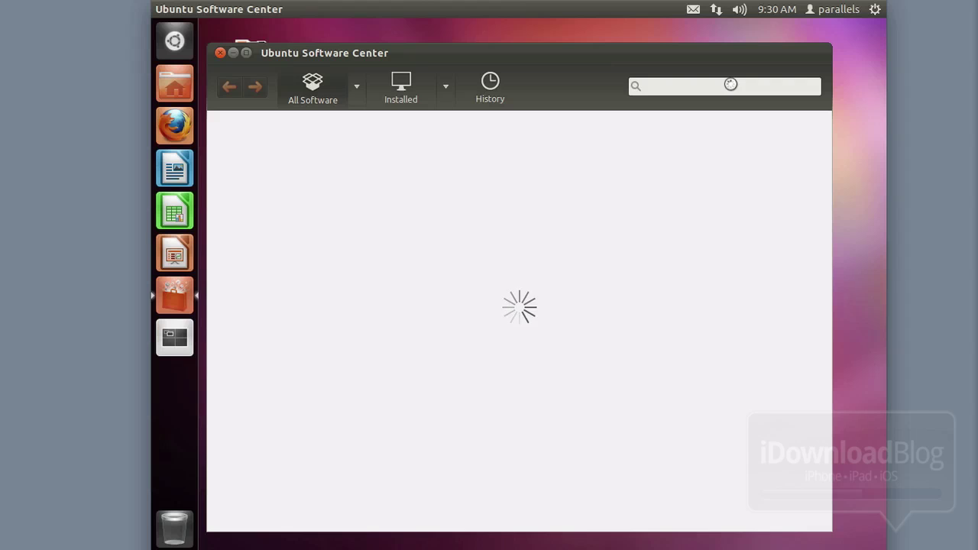
text(dropbox)
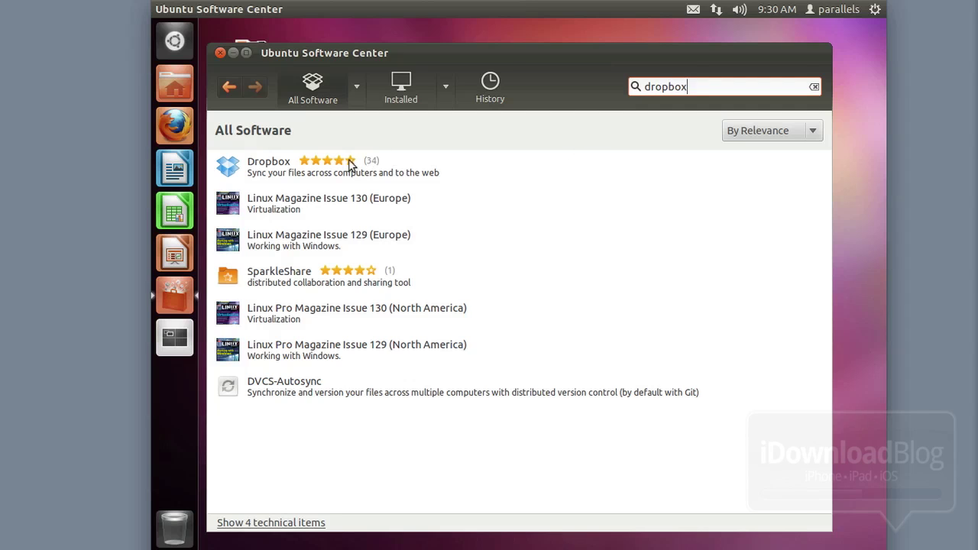
click(262, 162)
click(791, 200)
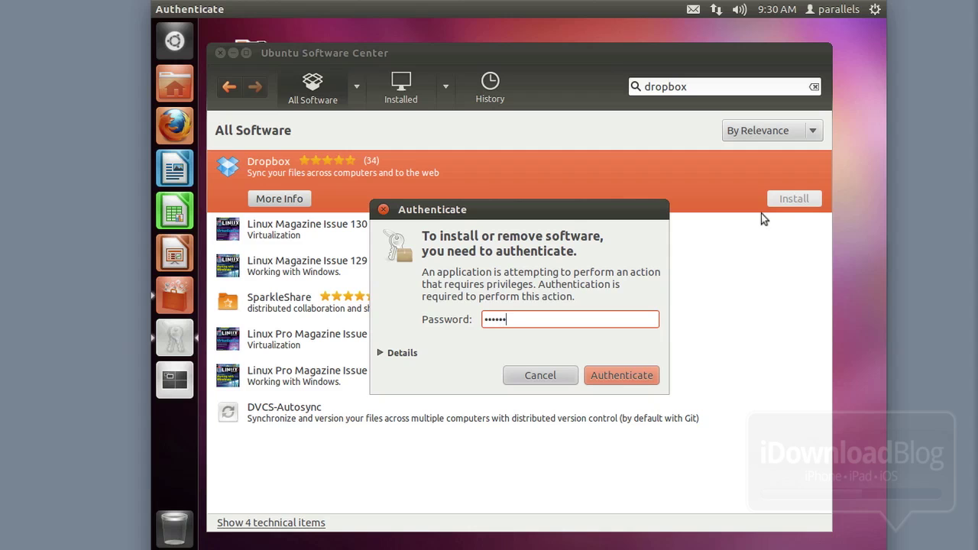
click(637, 374)
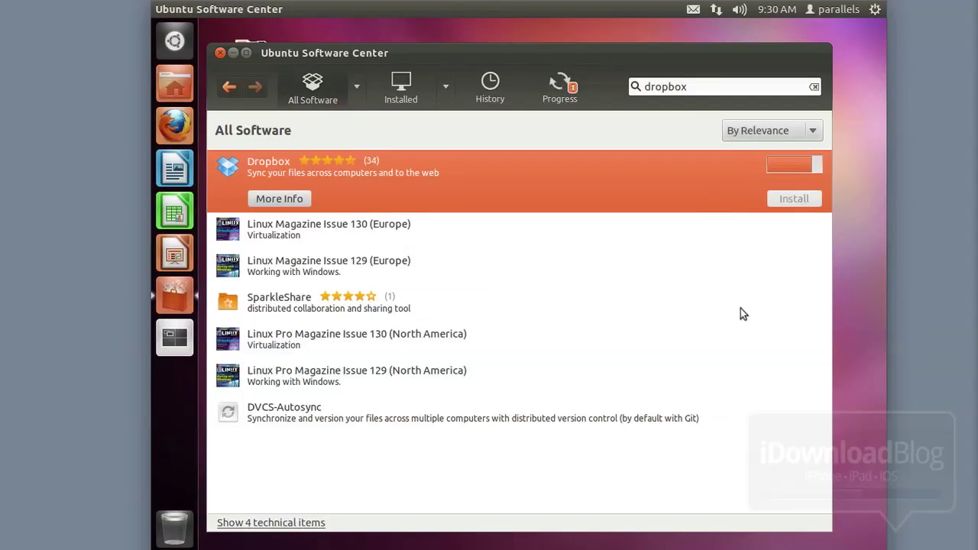
click(220, 53)
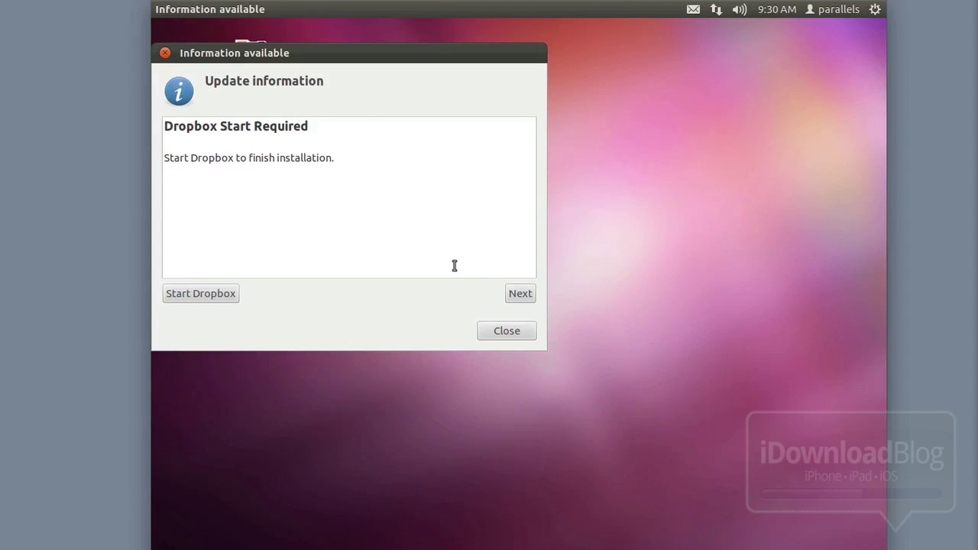
Start Dropbox to finish its installation and log in with the Dropbox account's e-mail and password
click(223, 295)
click(472, 338)
click(661, 459)
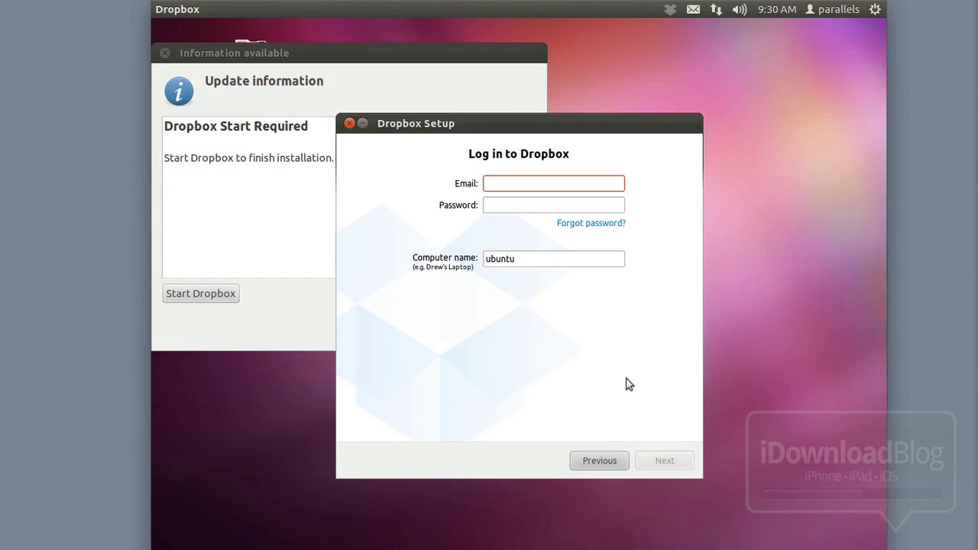
key(ctrl+v)
click(530, 205)
right_click(530, 205)
click(571, 249)
click(670, 461)
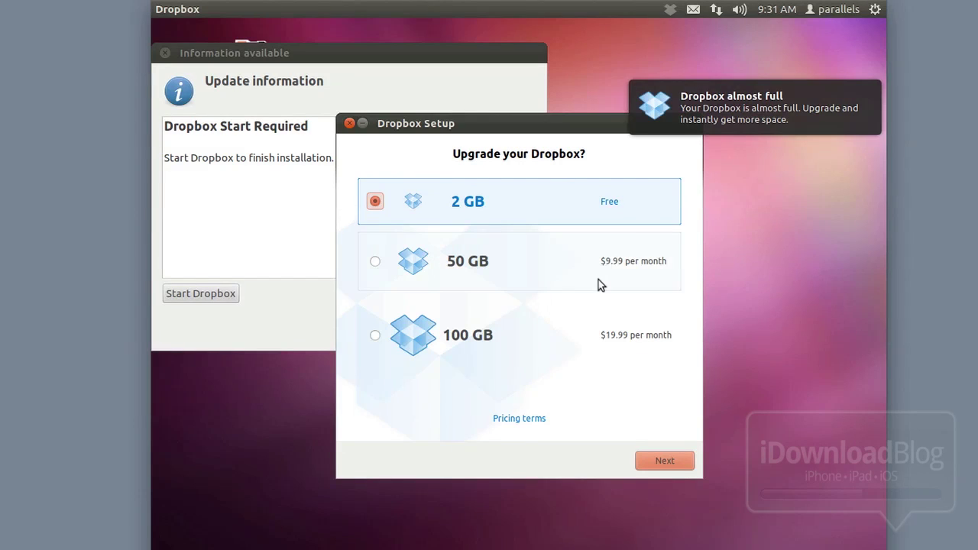
Keep the free 2 GB plan, install Dropbox with the Typical setup type, and skip the tour
click(661, 458)
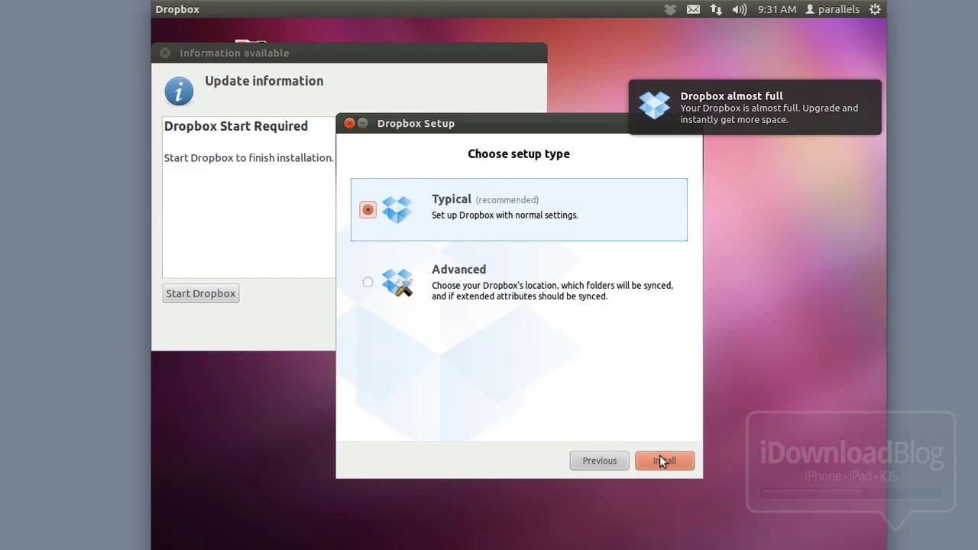
click(661, 461)
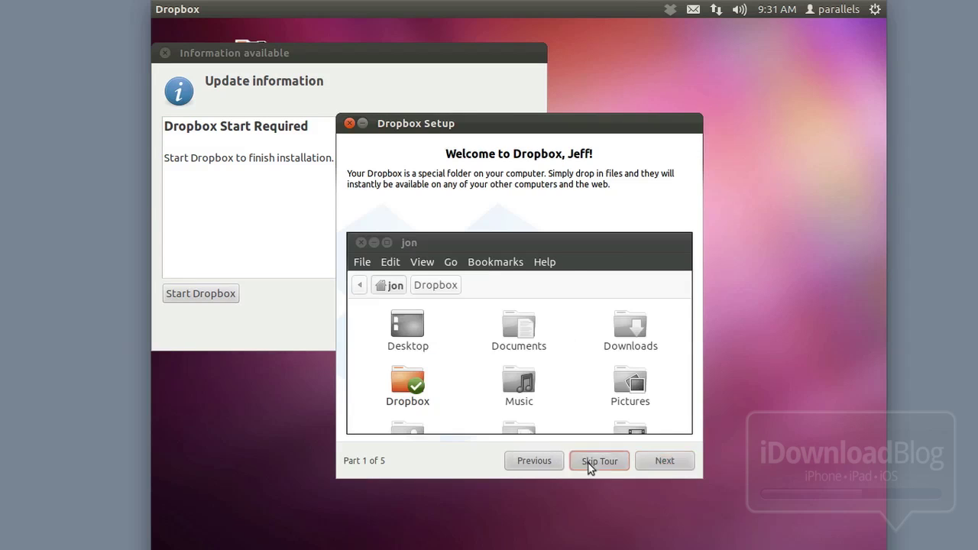
click(590, 463)
Finish the Dropbox setup and enter the account password to enable syncing of extended file attributes
click(442, 427)
click(676, 463)
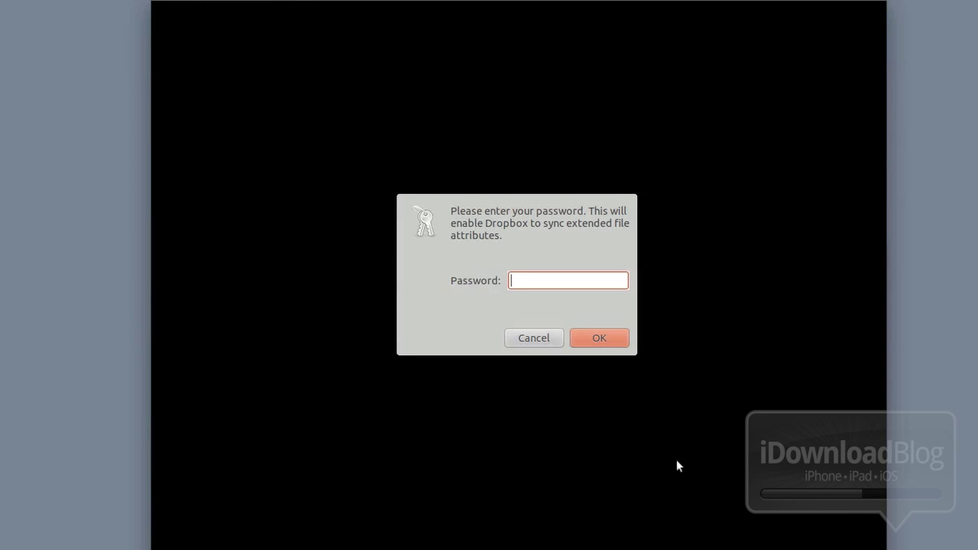
text(******)
click(615, 340)
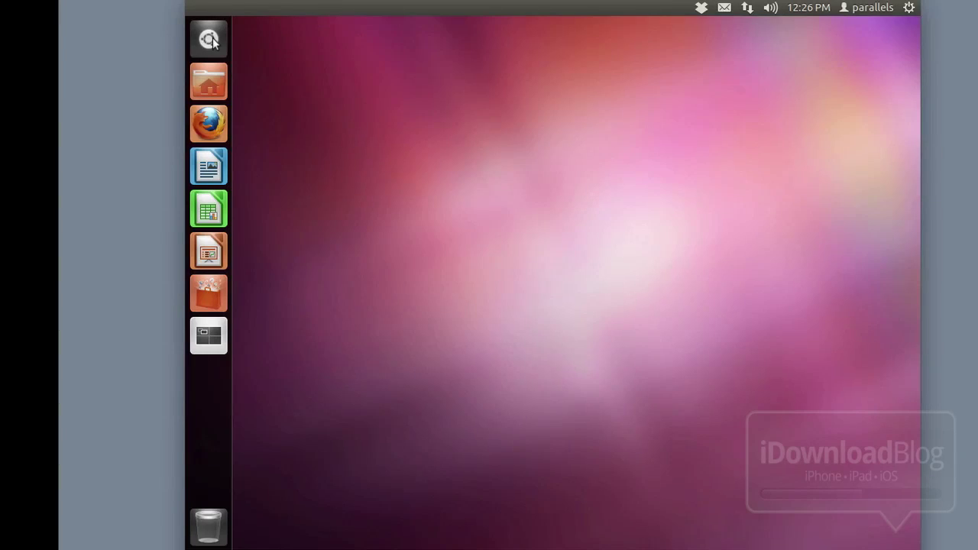
Find Terminal in the application search, pin it to the launcher above Workspaces, open it and move its window clear of the launcher
click(210, 39)
text(termi)
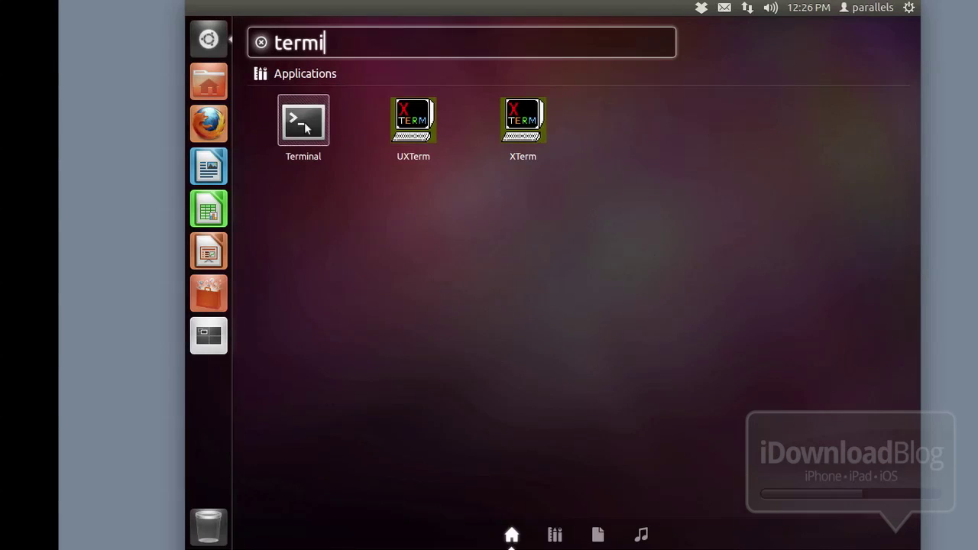
drag(303, 122, 209, 375)
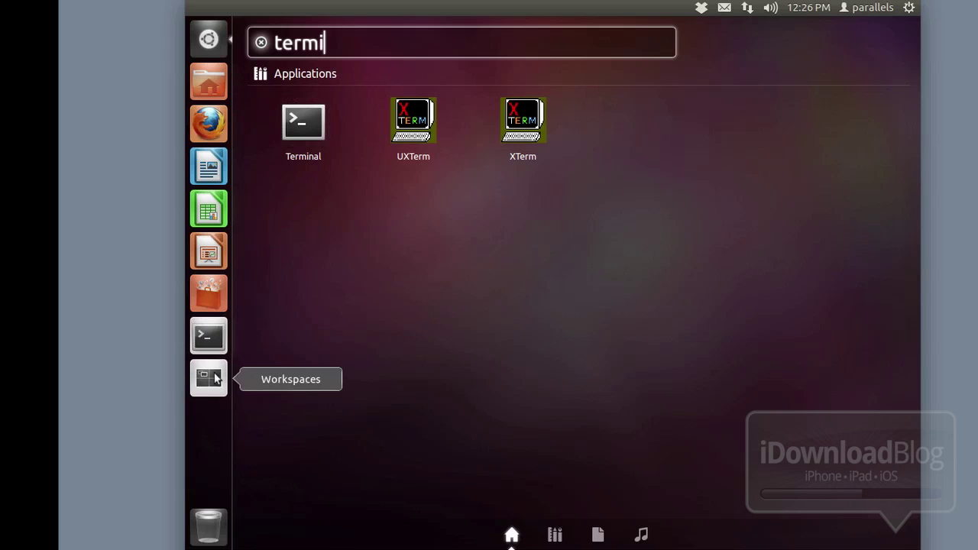
click(200, 338)
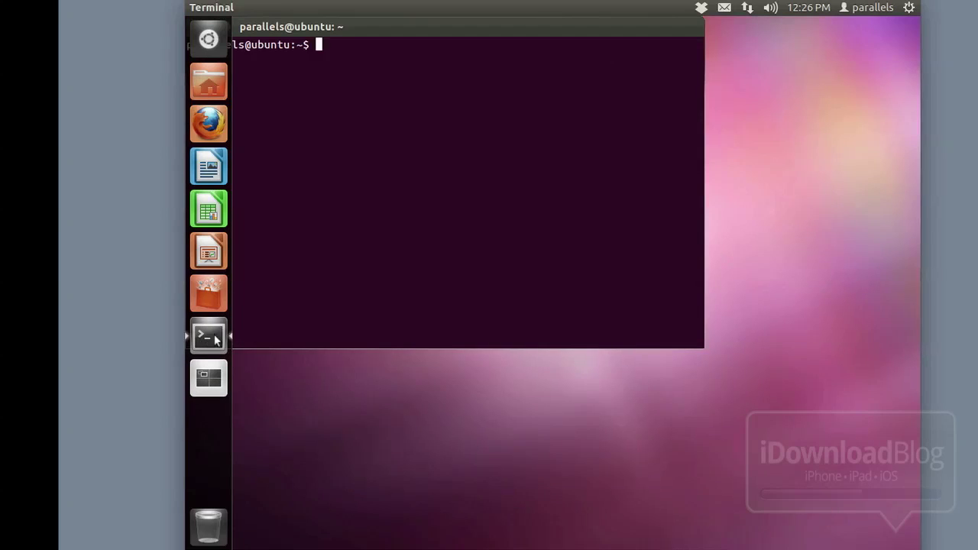
drag(375, 31, 469, 78)
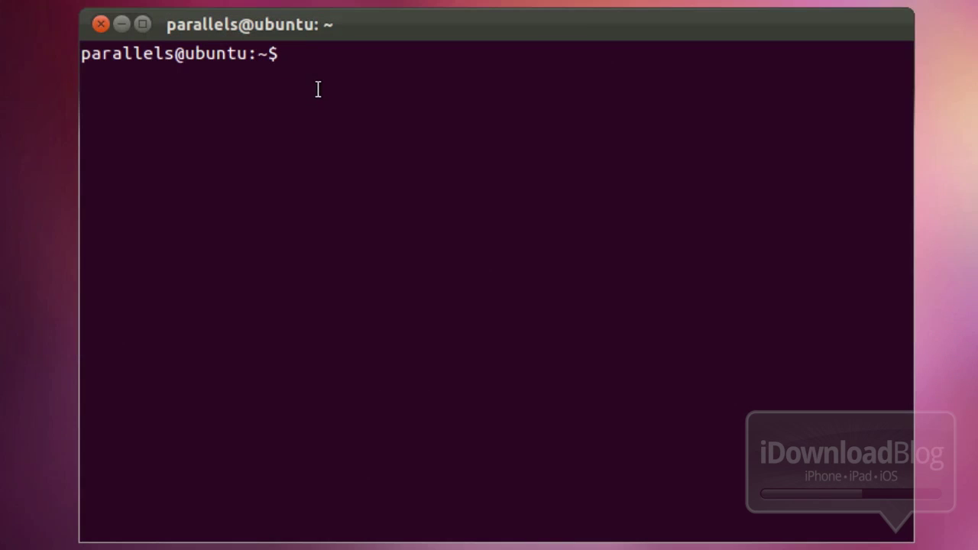
Install dnsmasq, ruby, build-essential and the other listed development packages with sudo apt-get install, entering the account password and agreeing to continue
right_click(432, 119)
click(366, 219)
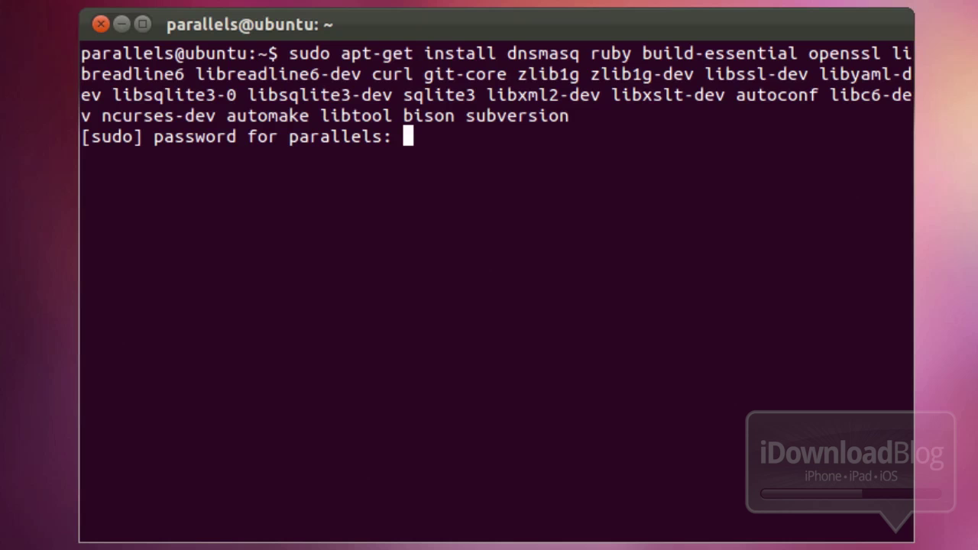
key(Return)
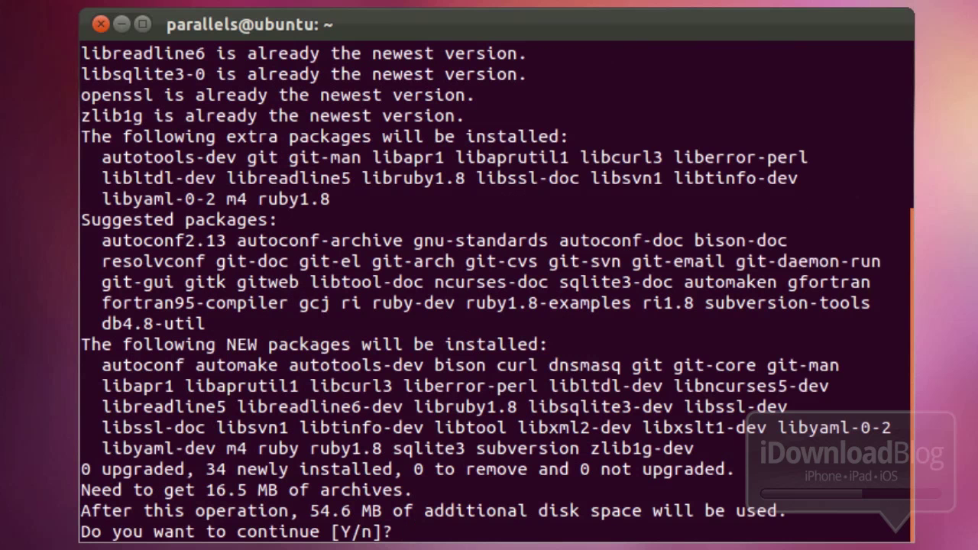
text(y)
key(Return)
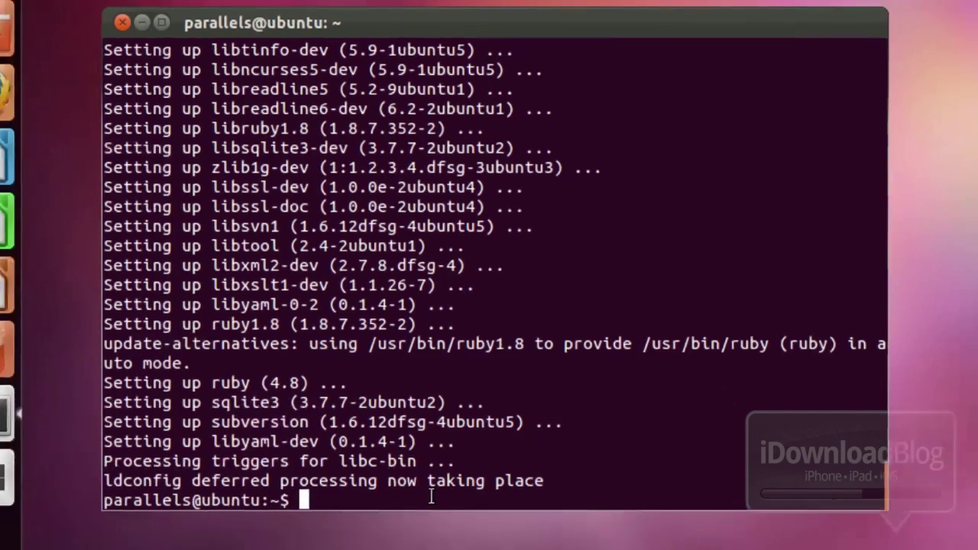
Open /etc/dnsmasq.conf in nano with sudo and go to the #address=/double-click.net/127.0.0.1 example line
right_click(436, 421)
click(531, 527)
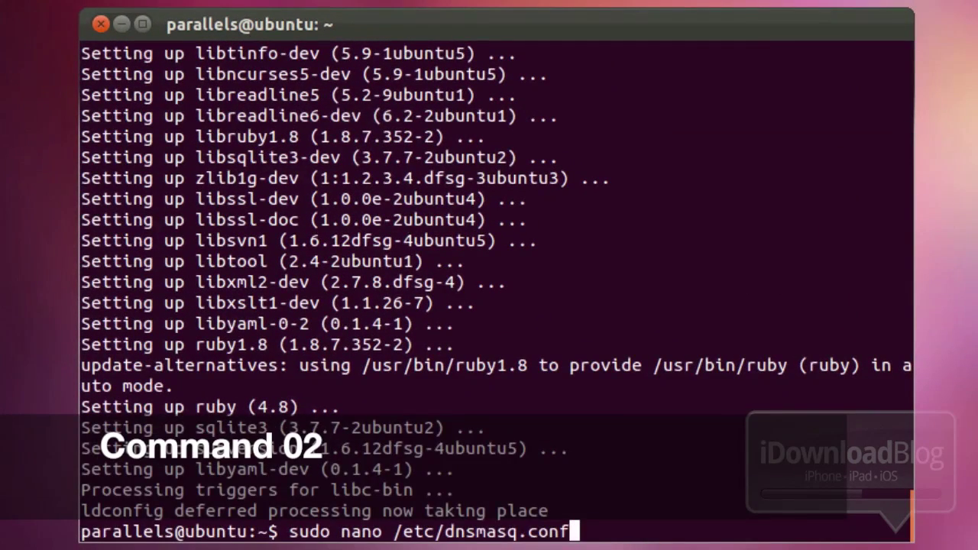
key(Return)
key(Down)
key(Down)
key(Down)
key(Down)
key(Down)
key(Down)
key(Down)
key(Down)
key(Down)
key(Down)
key(Down)
key(Down)
key(Down)
key(Down)
key(Down)
key(Down)
key(Down)
key(Down)
key(Down)
key(Down)
key(Down)
key(Down)
key(Down)
key(Down)
key(Down)
key(Down)
key(Down)
key(Down)
key(Down)
key(Down)
key(Down)
key(Down)
key(Down)
key(Down)
key(Down)
key(Down)
key(Down)
key(Down)
key(Down)
key(Down)
key(Down)
key(Down)
key(Down)
key(Down)
key(Down)
key(Down)
key(Down)
key(Down)
key(Down)
key(Down)
key(Down)
key(Down)
key(Down)
key(Down)
key(Down)
key(Down)
key(Down)
key(Down)
key(Down)
key(Down)
key(Down)
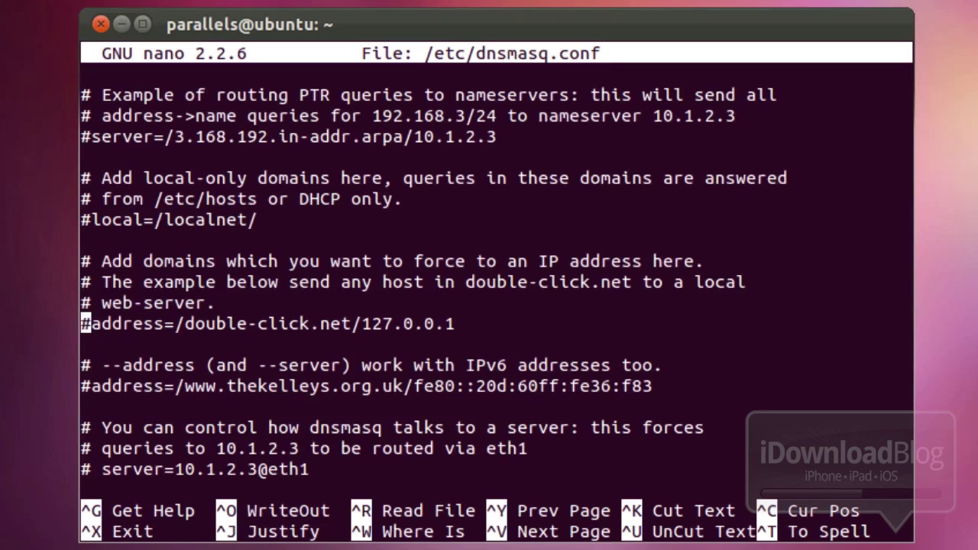
Insert a new line below the double-click.net example and enter adress=/guzzoni.apple.com/ on it
key(Down)
key(Return)
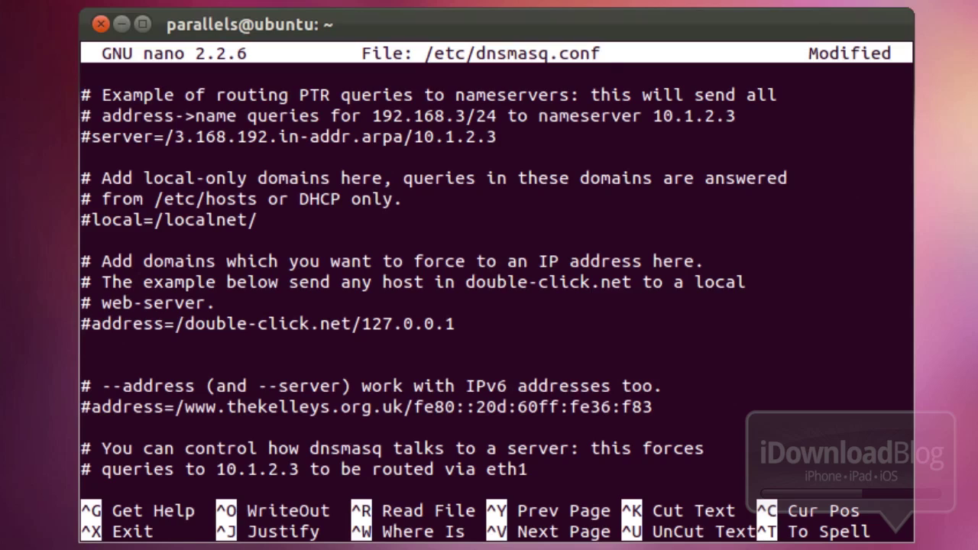
text(adress=/)
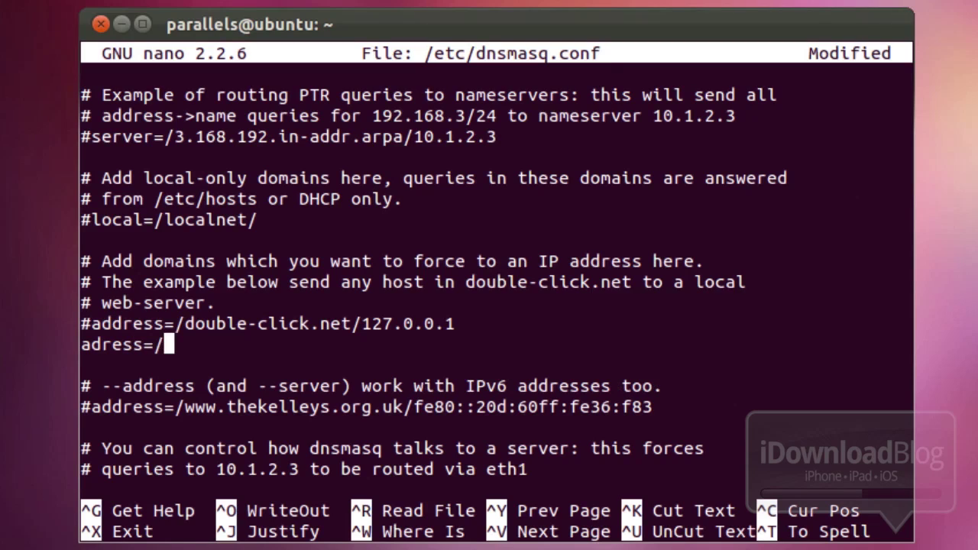
text(guzz)
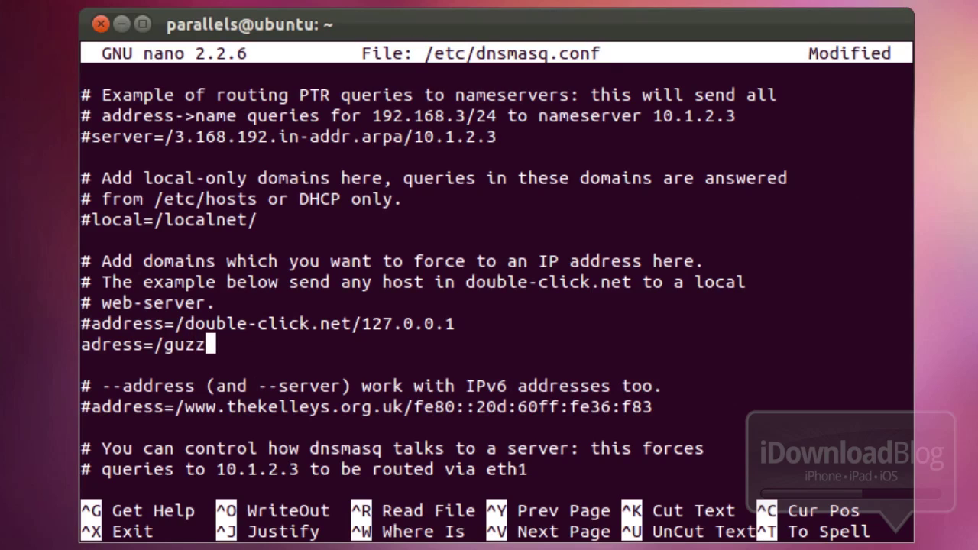
text(oni.a)
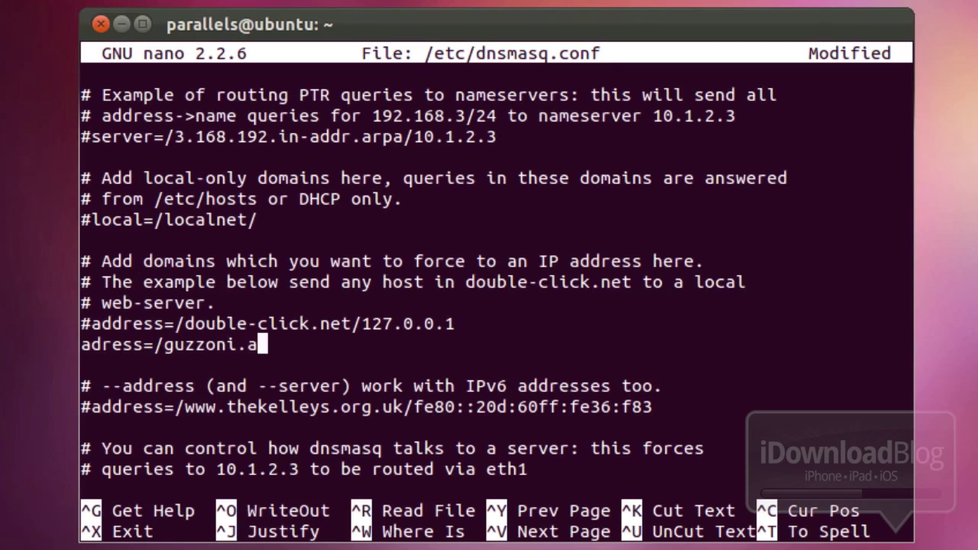
text(pple.com/)
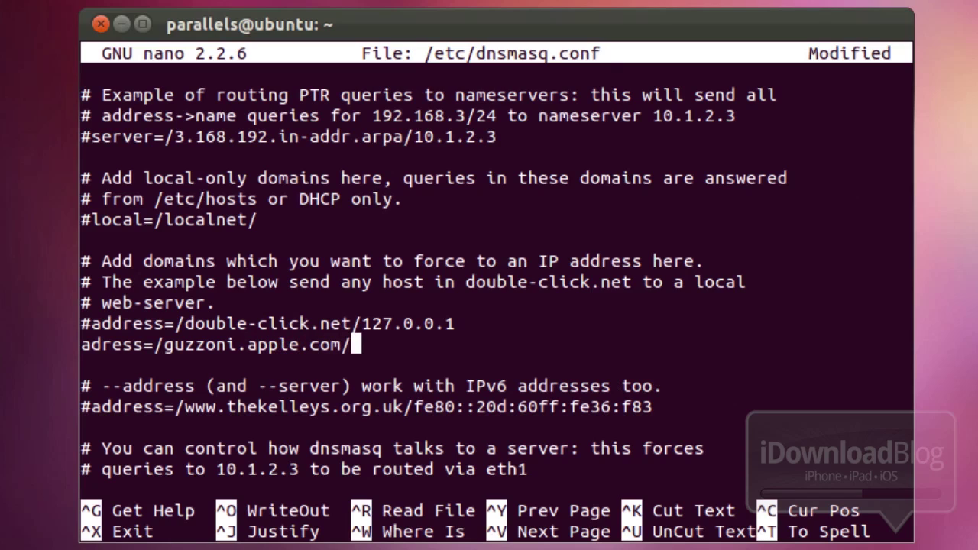
Correct the keyword of the guzzoni.apple.com line to address and return to the end of the line
key(Left)
key(Left)
key(Left)
key(Left)
key(Left)
key(Left)
key(Left)
key(Left)
key(Left)
key(Left)
key(Left)
key(Left)
key(Left)
key(Left)
key(Left)
key(Left)
key(Left)
key(Left)
key(Left)
key(Left)
key(Left)
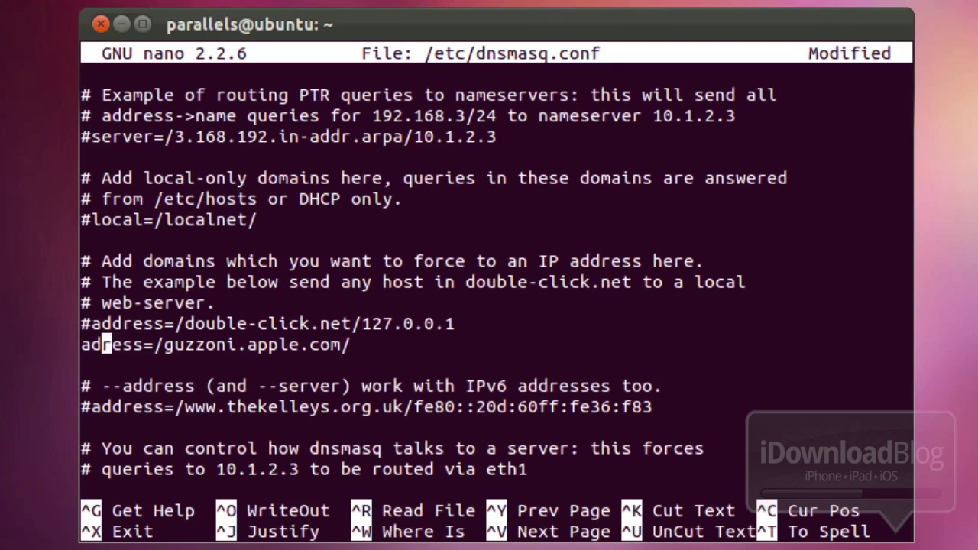
text(d)
key(Right)
key(Right)
key(Right)
key(Right)
key(Right)
key(Right)
key(Right)
key(Right)
key(Right)
key(Right)
key(Right)
key(Right)
key(Right)
key(Right)
key(Right)
key(Right)
key(Right)
key(Right)
key(Right)
key(Right)
key(Right)
key(Right)
key(Right)
key(Right)
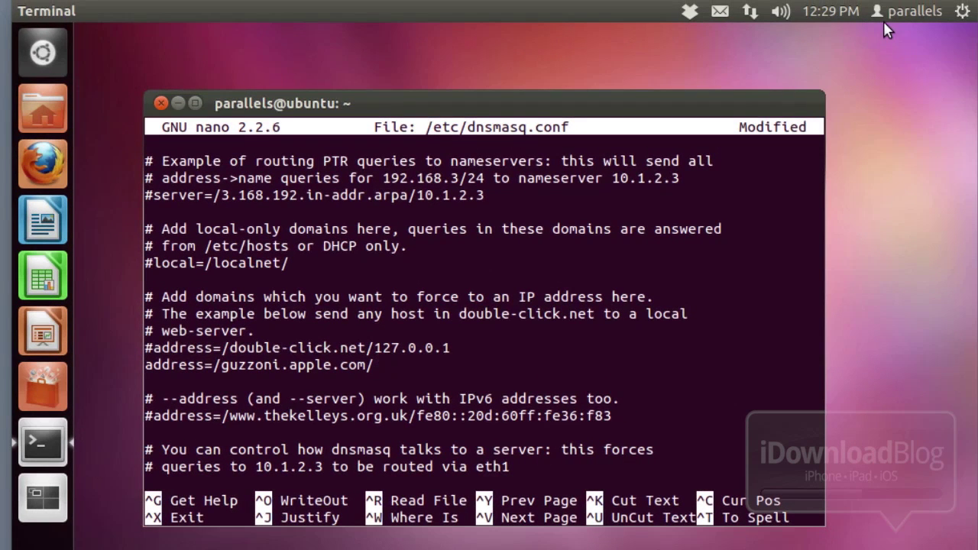
Look up the machine's IP address in the Connection Information and append 10.0.1.19 to the guzzoni.apple.com line
click(751, 12)
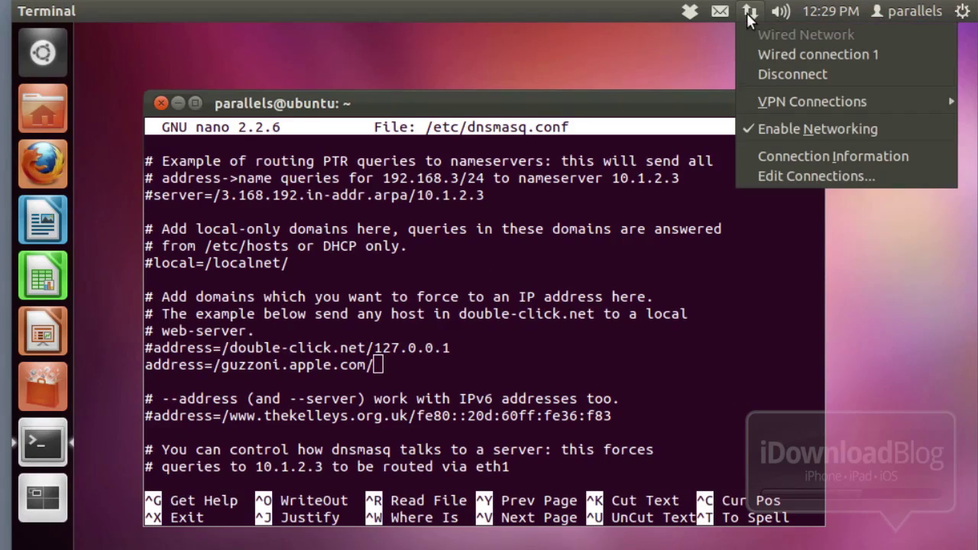
click(847, 157)
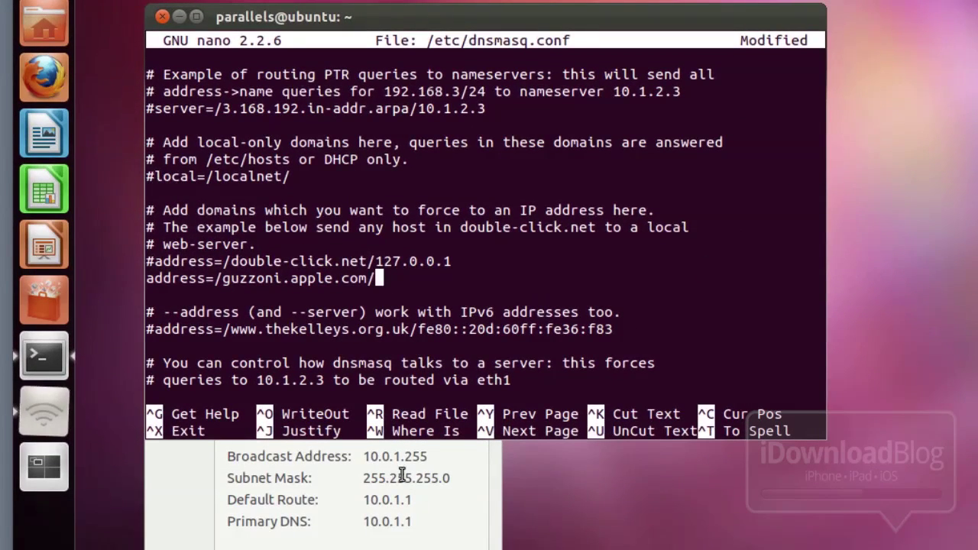
drag(468, 17, 465, 0)
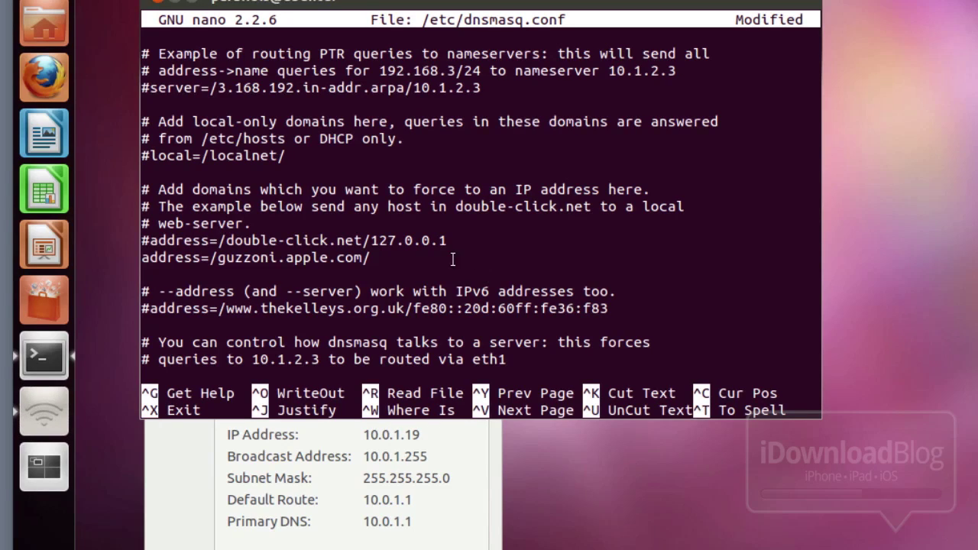
text(10.0.1.1)
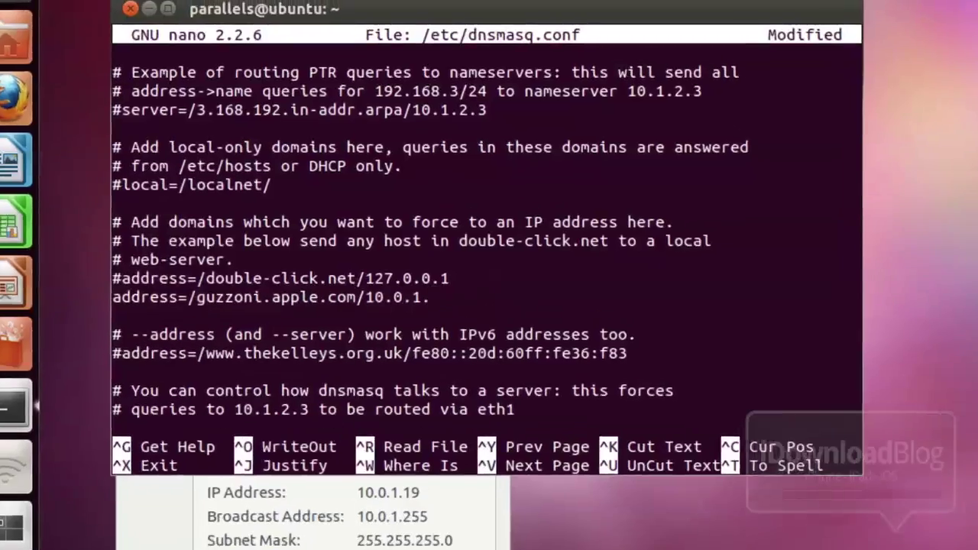
text(9)
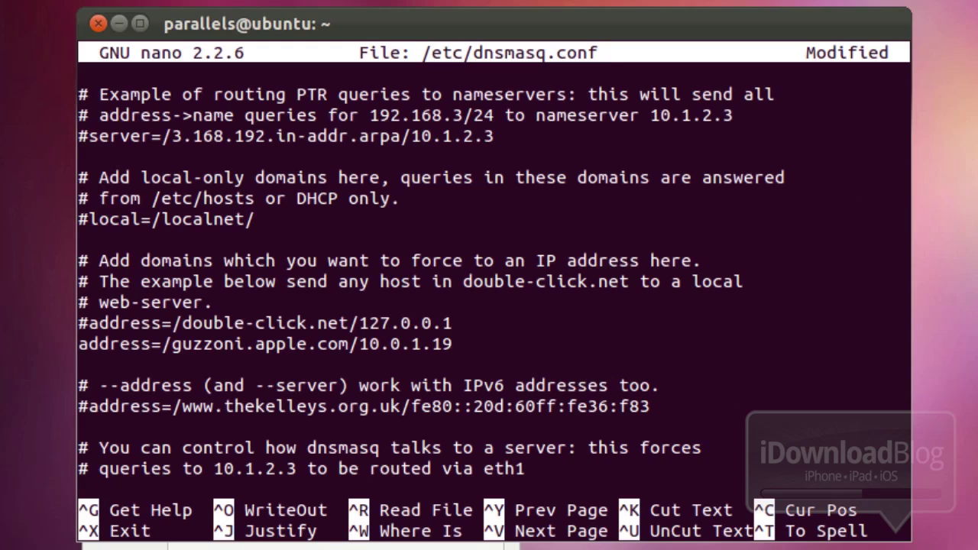
Save /etc/dnsmasq.conf under its existing name and exit nano
key(ctrl+o)
key(Return)
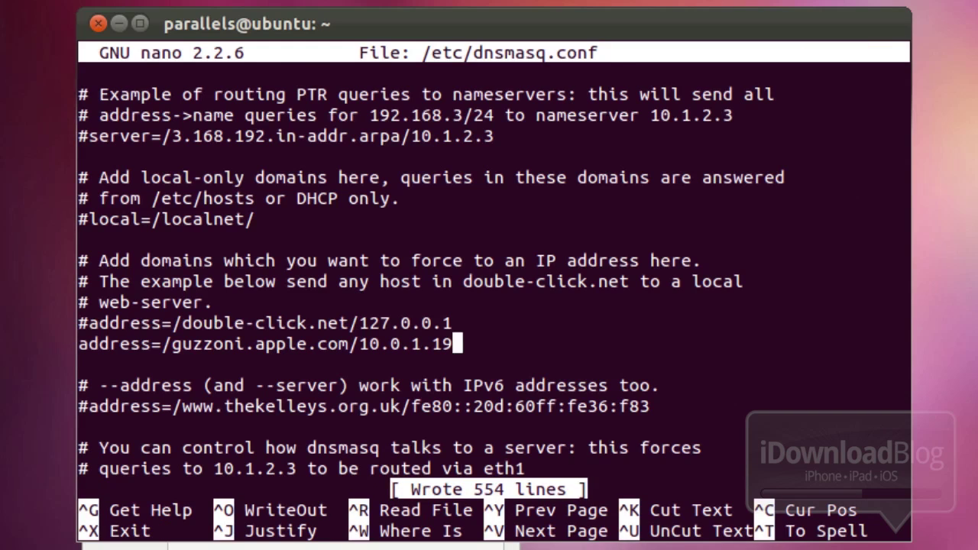
key(ctrl+x)
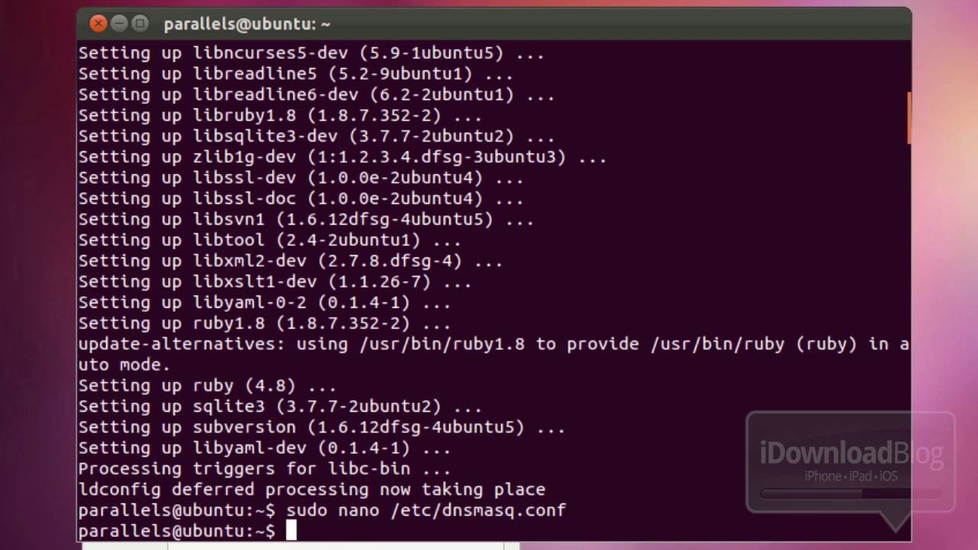
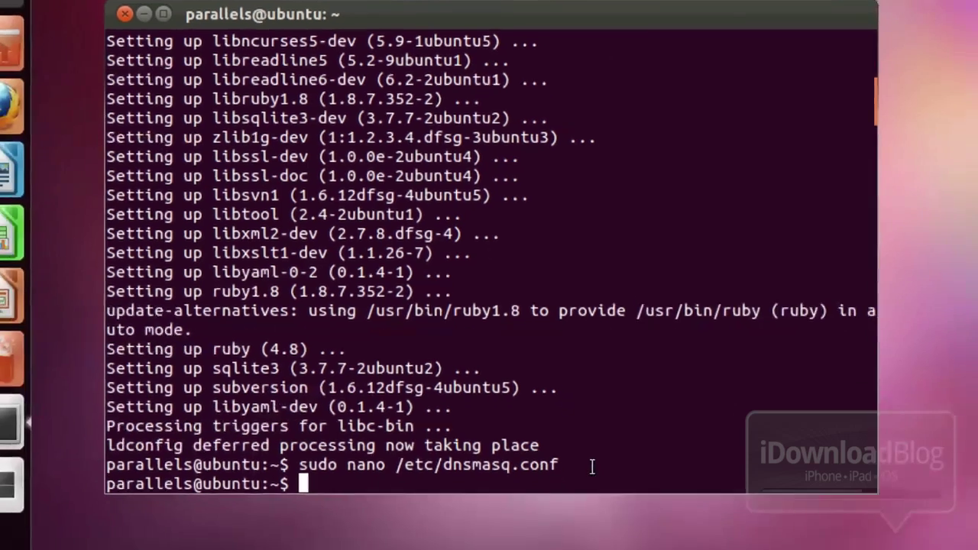
Restart the DNS service with sudo /etc/init.d/dnsmasq restart
right_click(603, 511)
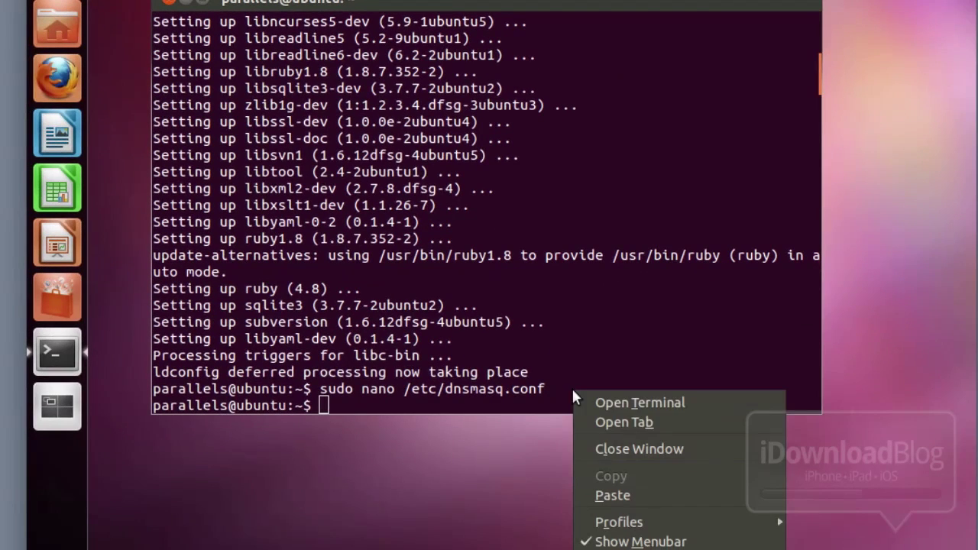
click(655, 495)
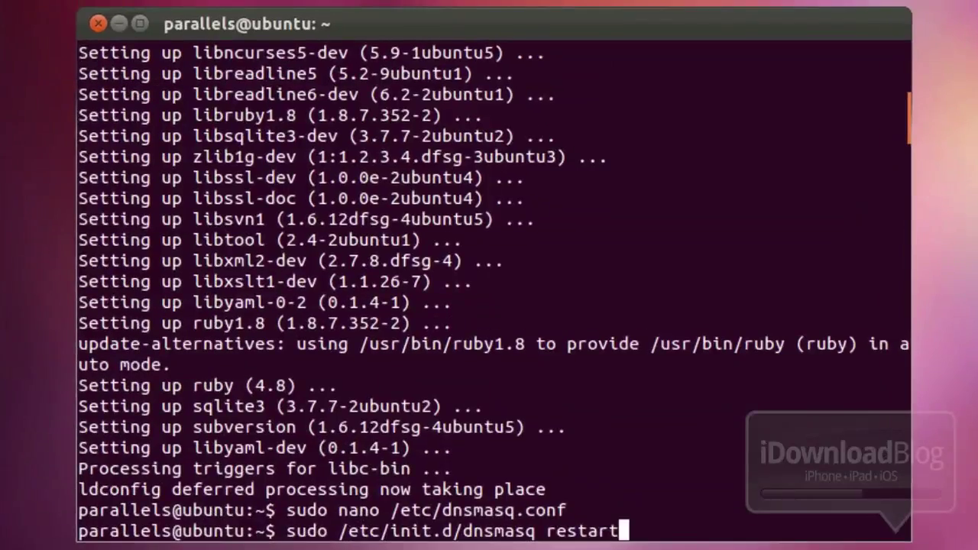
key(Return)
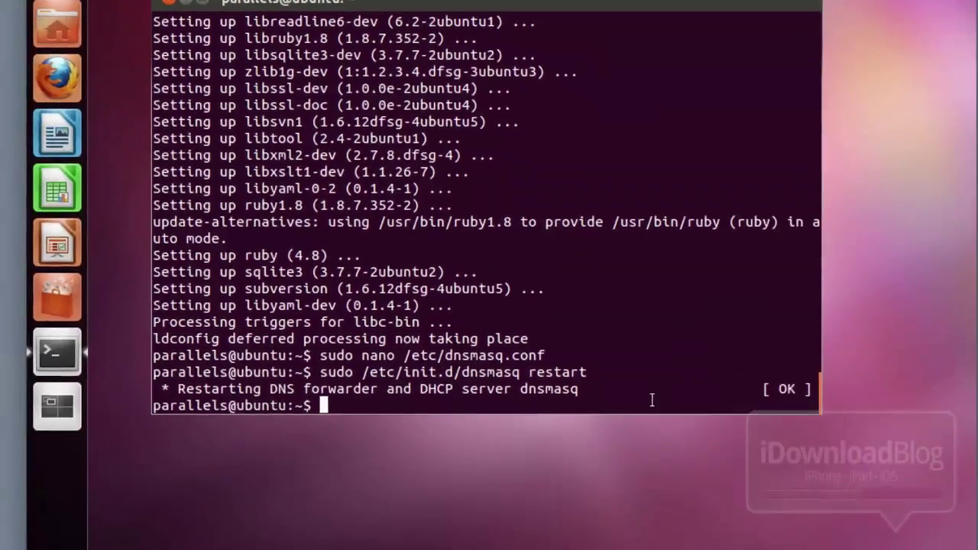
Install RVM by running its rvm-installer script from raw.github.com through bash and curl -s
right_click(698, 522)
click(724, 504)
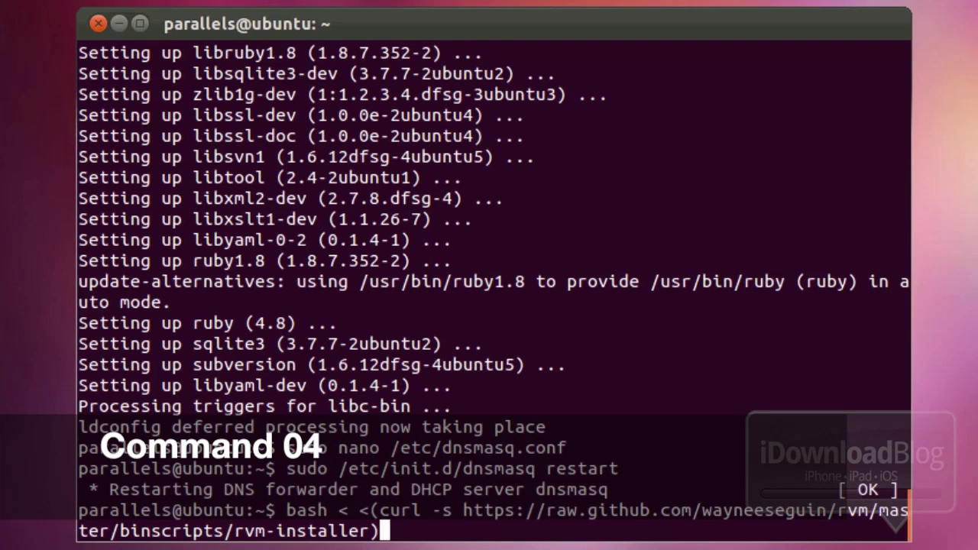
key(Return)
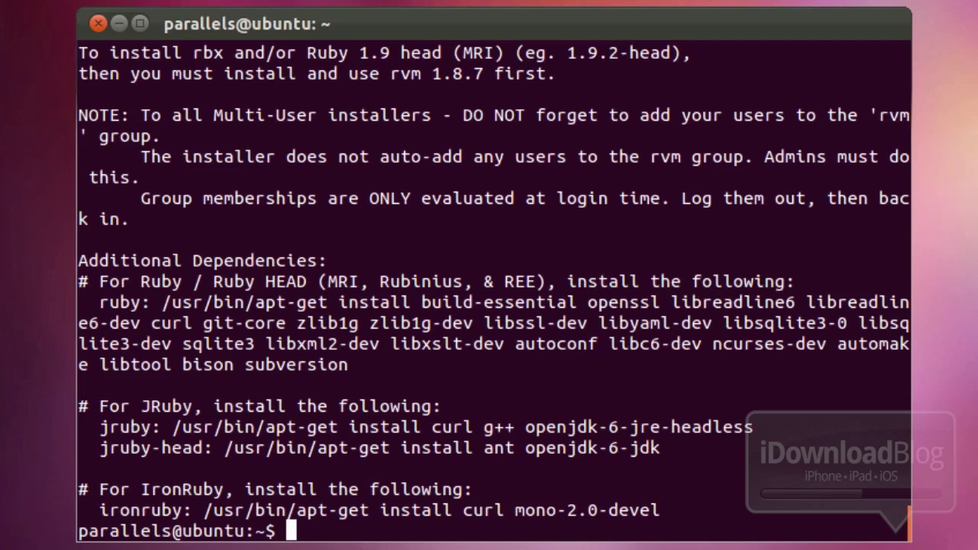
Load RVM into the current shell with [[ -s "$HOME/.rvm/scripts/rvm" ]] && . "$HOME/.rvm/scripts/rvm"
double_click(742, 530)
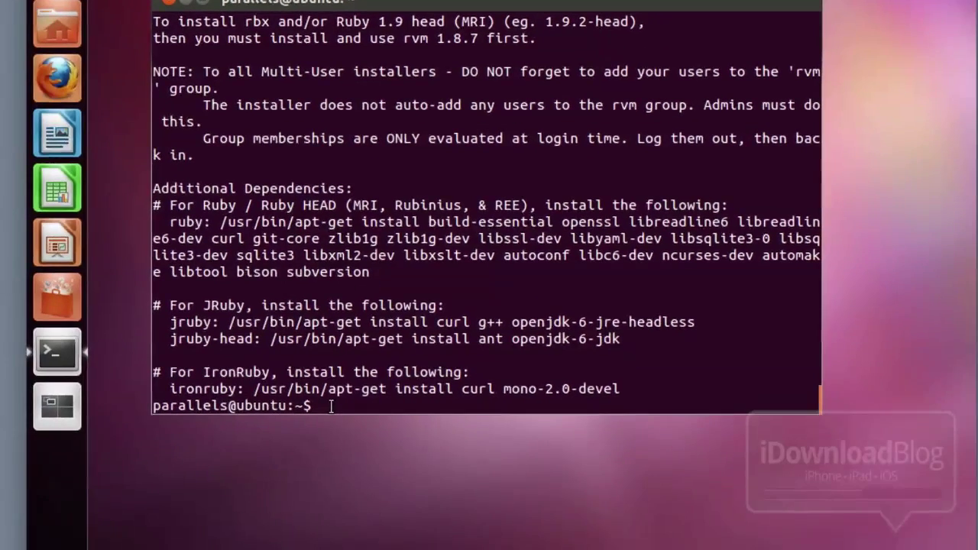
right_click(331, 406)
click(425, 512)
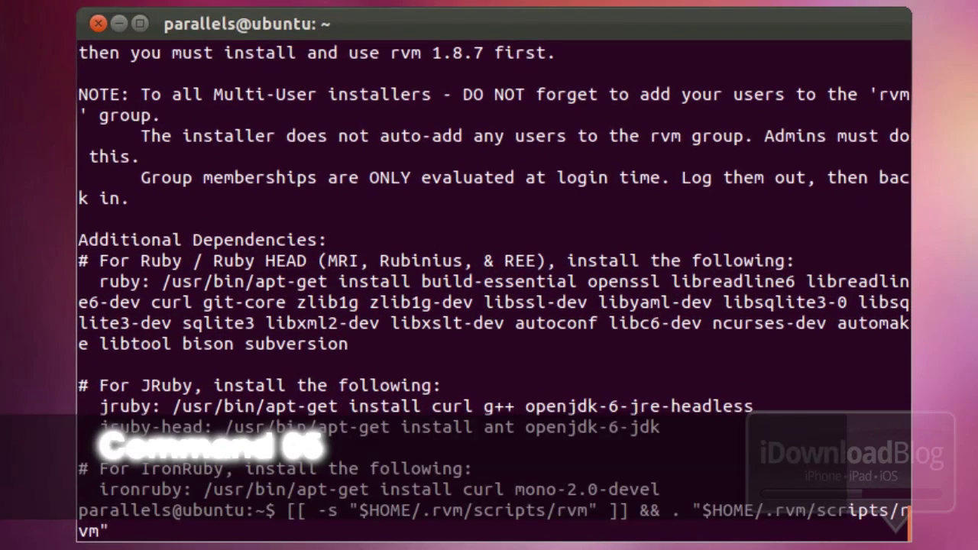
key(Return)
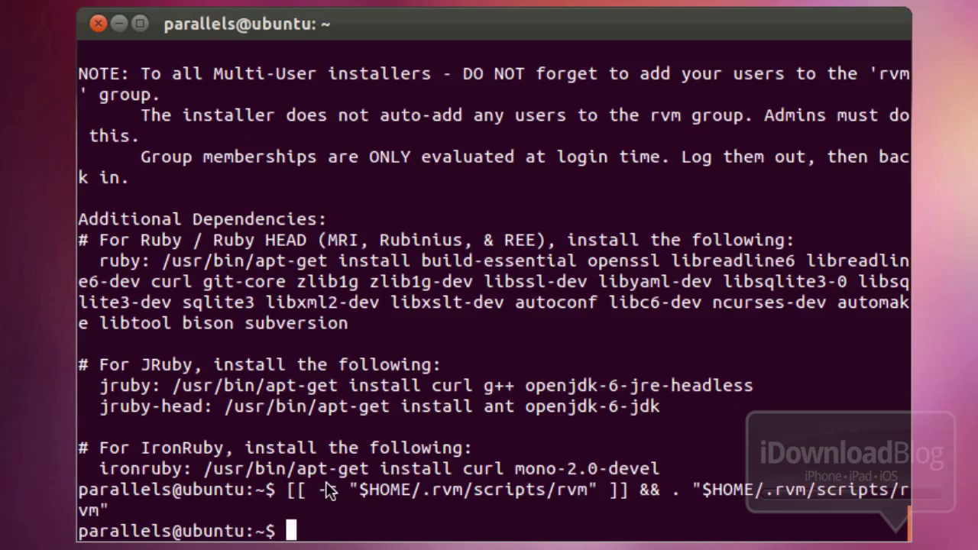
Append the RVM loading line with the comment "# Load RVM function" to ~/.bash_profile using echo
right_click(343, 529)
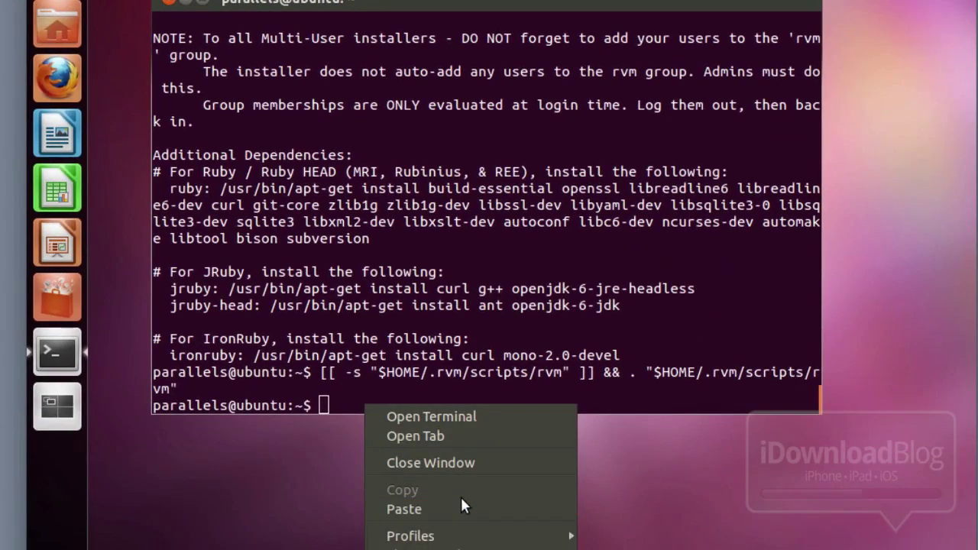
click(461, 507)
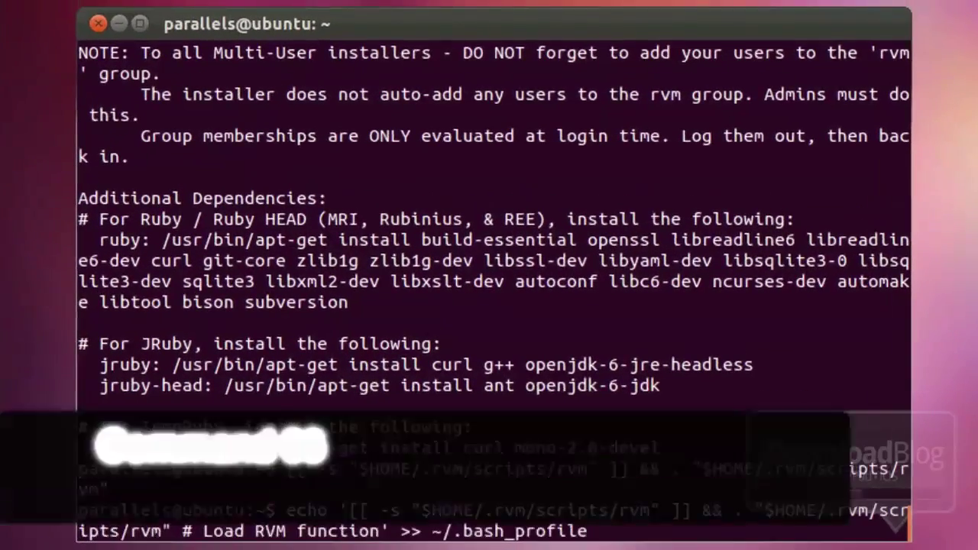
key(Return)
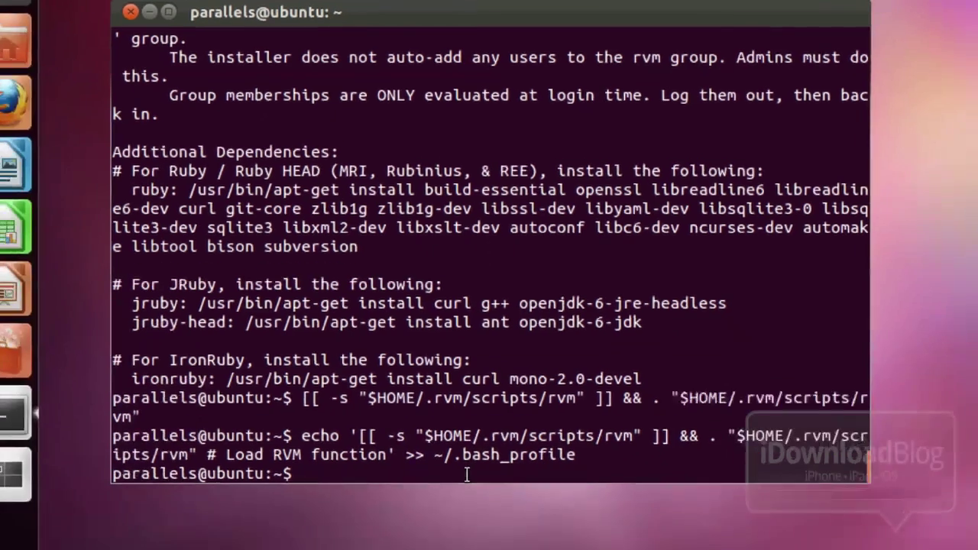
Install Ruby with rvm install 1.9.3 and make it the default using rvm use 1.9.3 --default
right_click(468, 534)
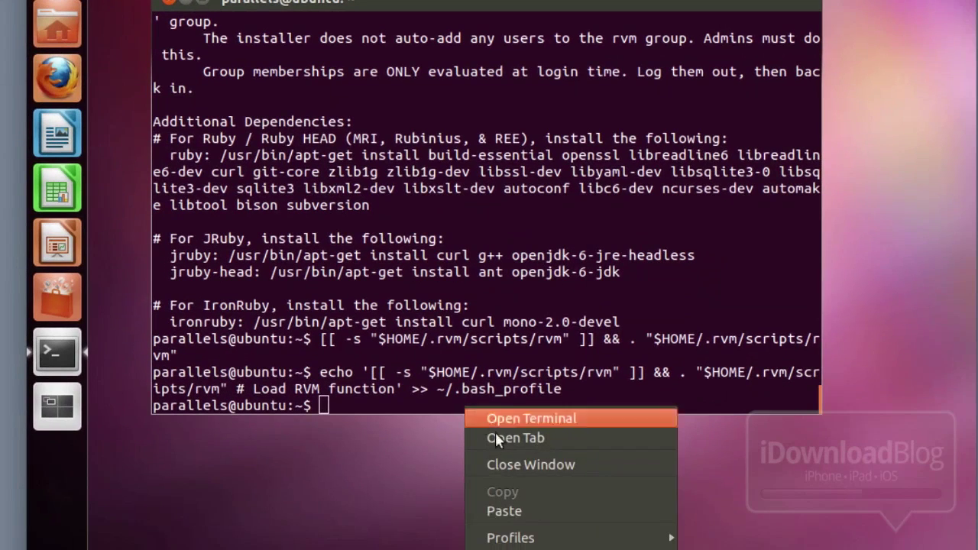
click(534, 511)
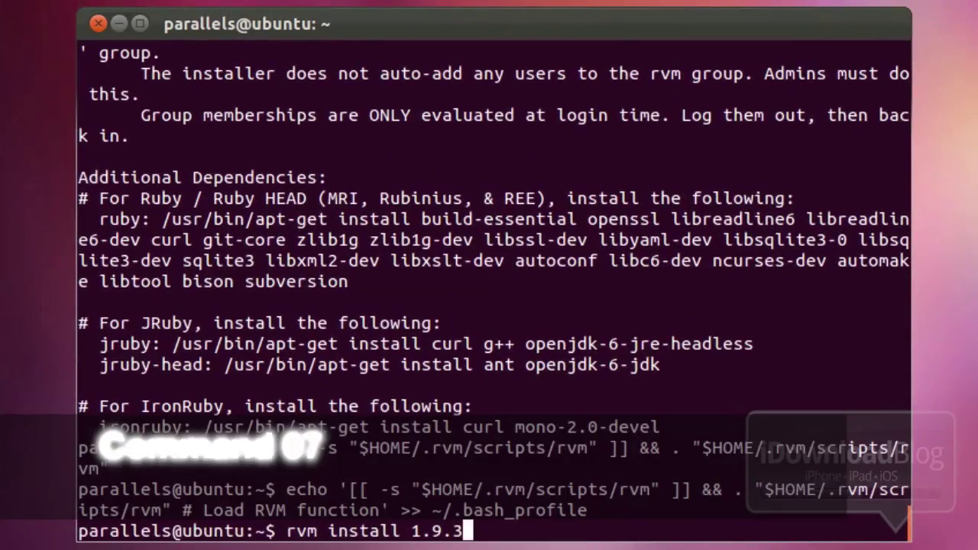
key(Return)
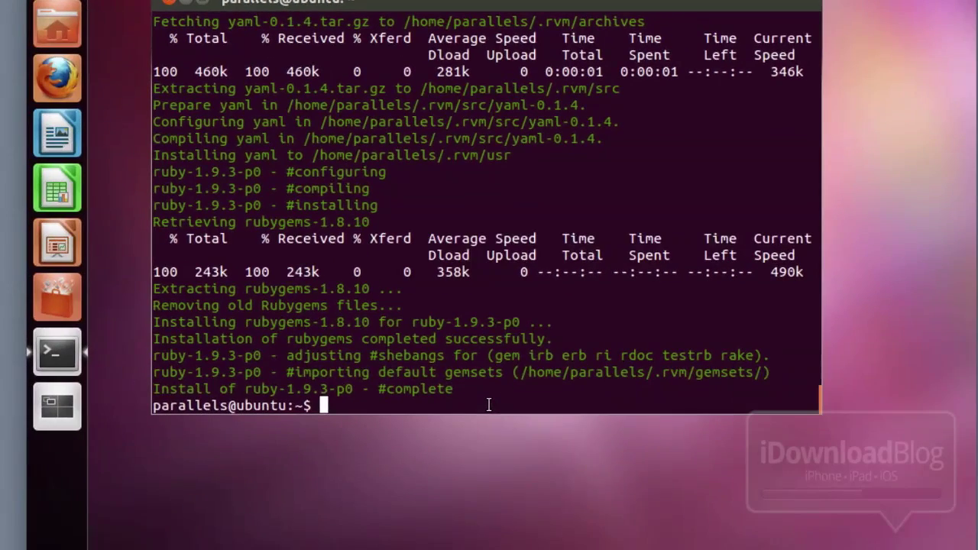
right_click(488, 404)
click(539, 506)
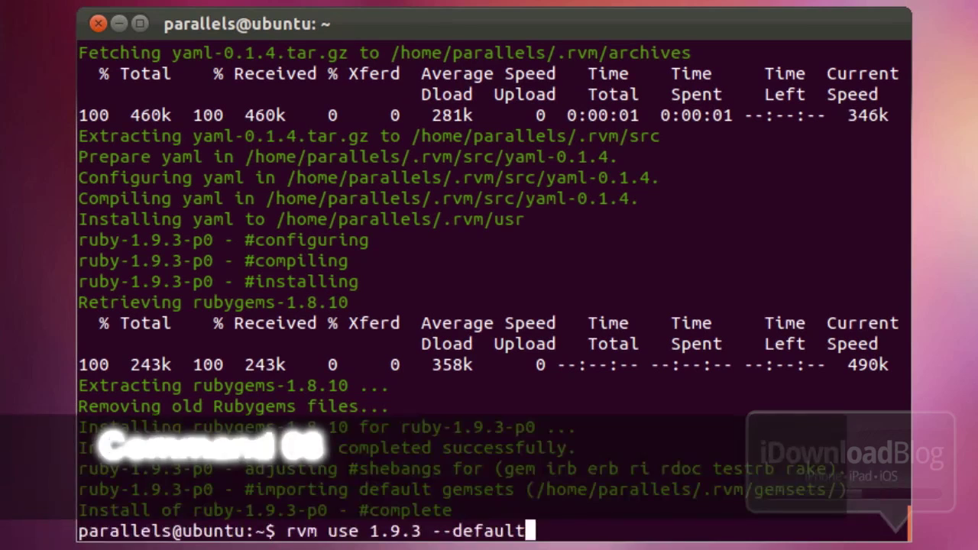
key(Return)
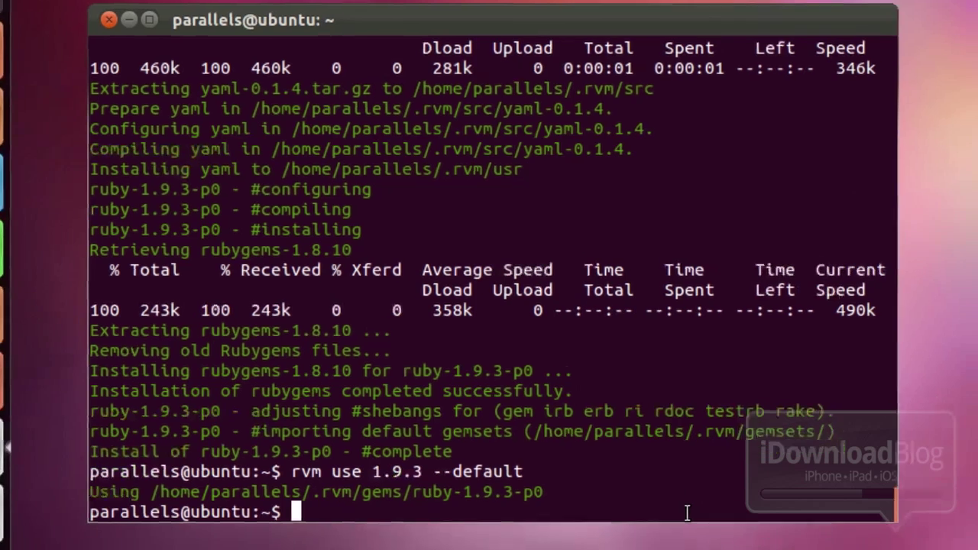
Clone the SiriProxy repository with git clone git://github.com/plamoni/SiriProxy.git
right_click(693, 528)
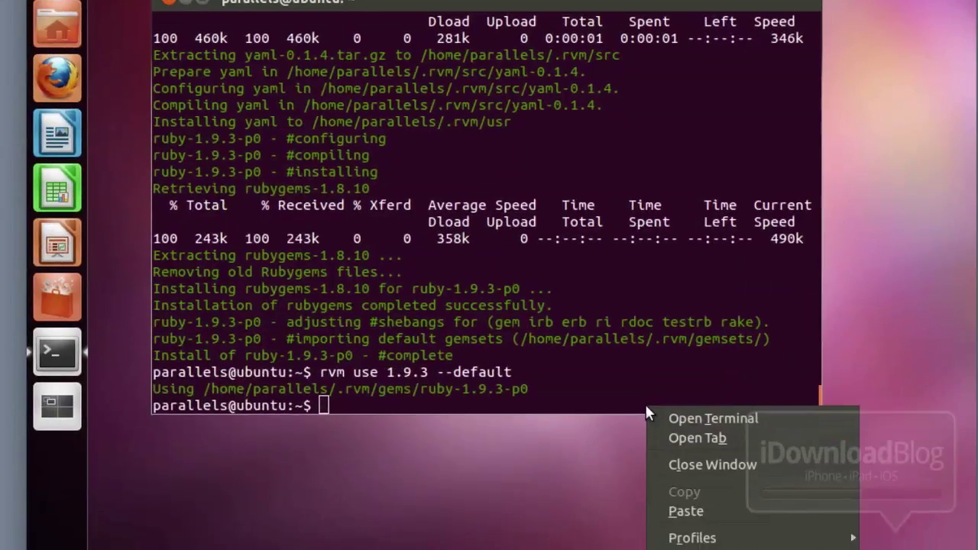
click(704, 506)
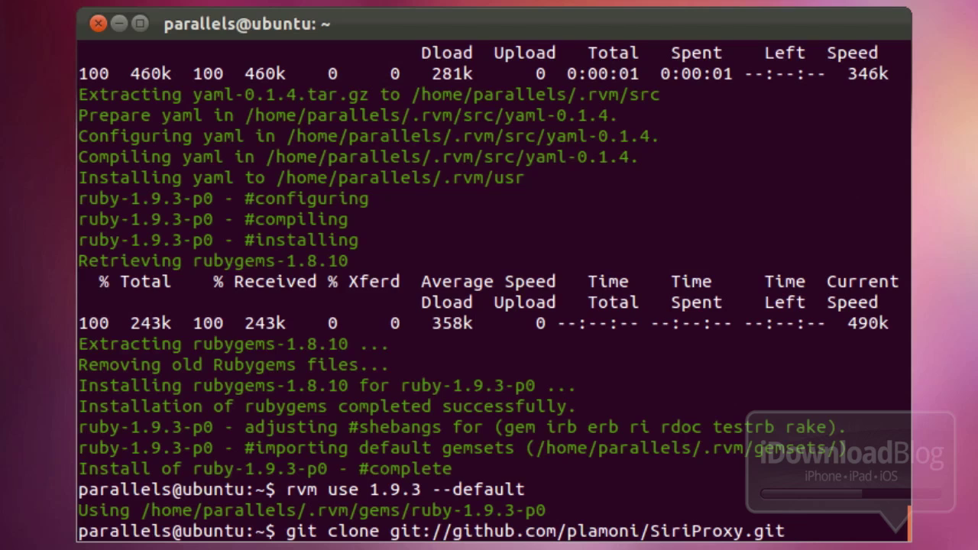
key(Return)
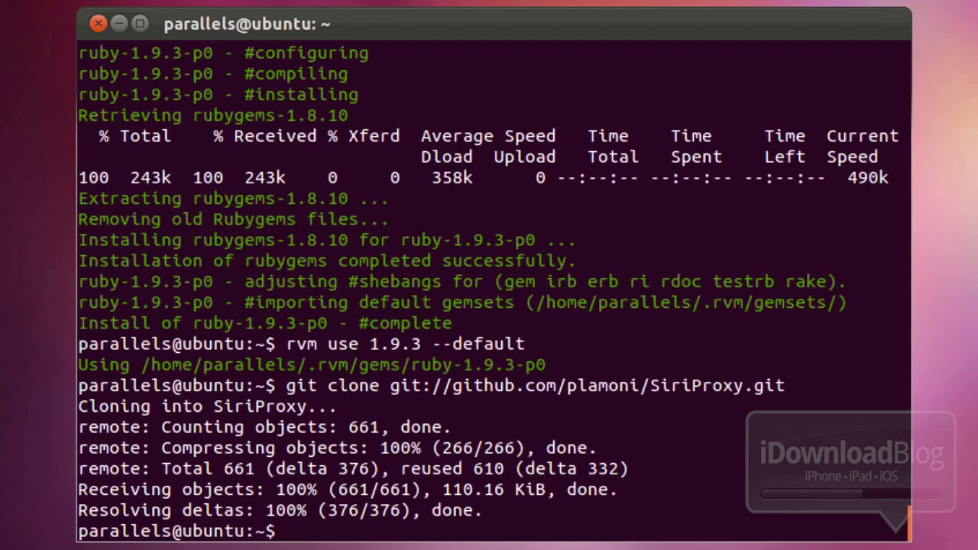
Change into the SiriProxy directory with cd SiriProxy and answer y to trust its .rvmrc file
right_click(770, 528)
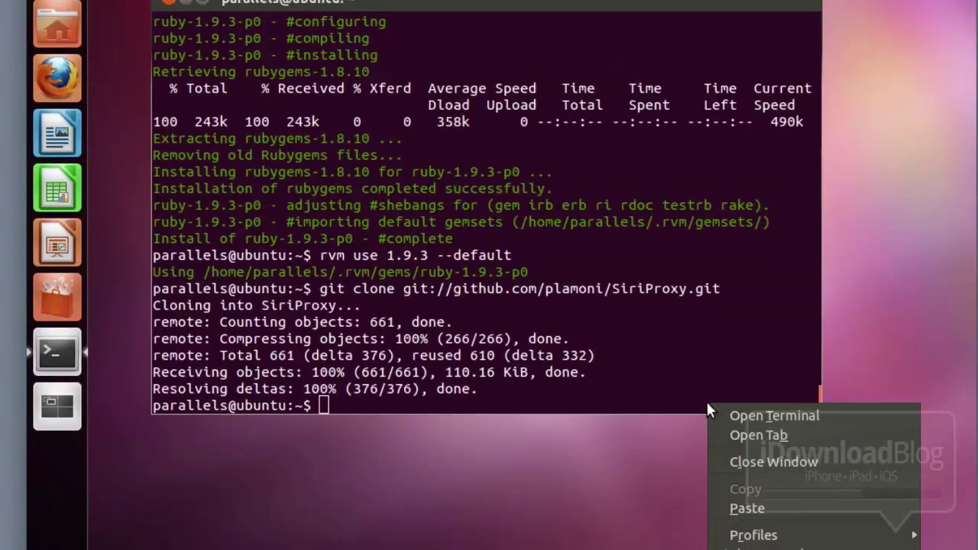
click(760, 500)
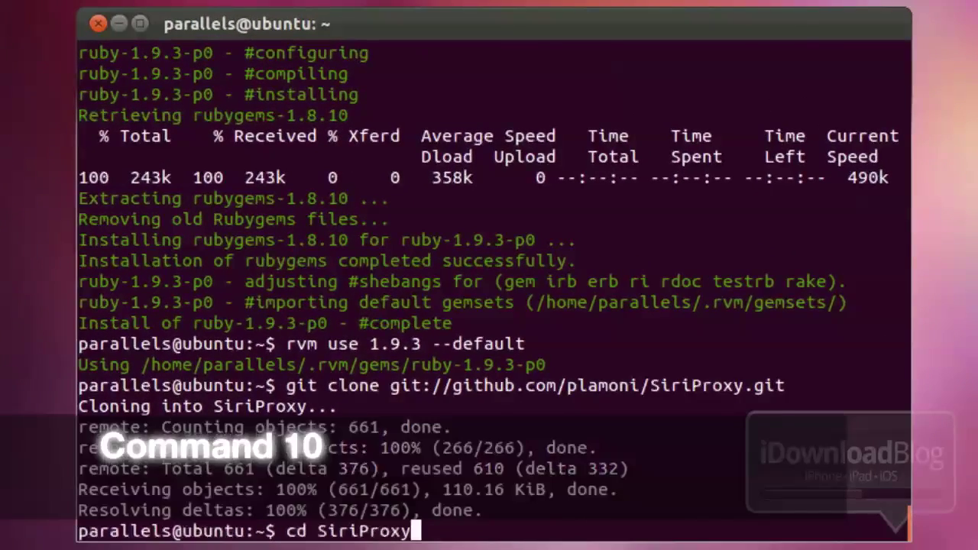
key(Return)
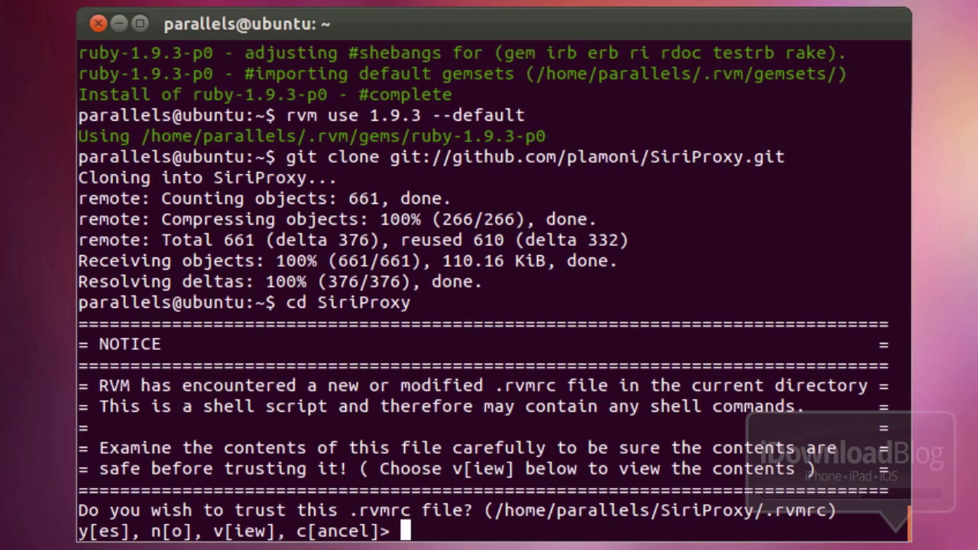
text(y)
key(Return)
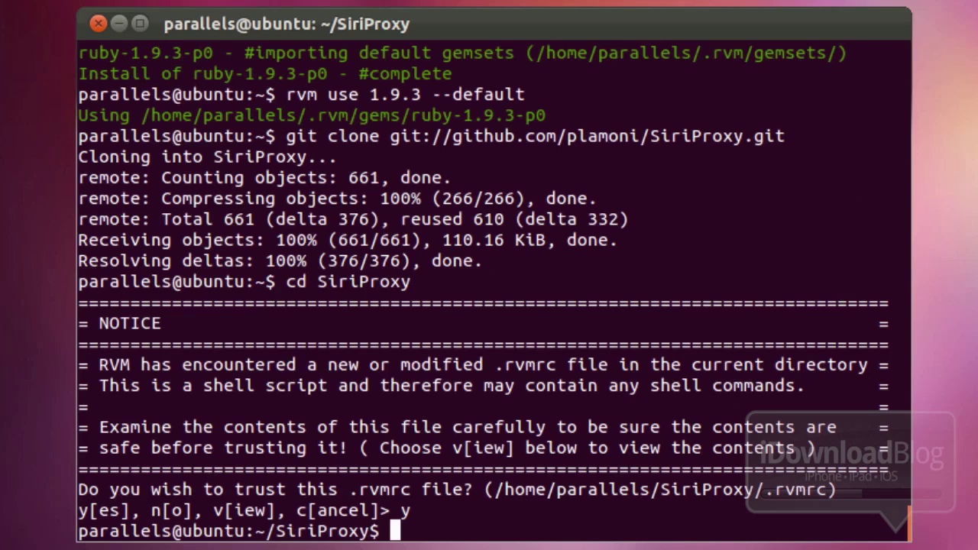
Build and install the siriproxy gem from the SiriProxy directory with rake install
right_click(775, 526)
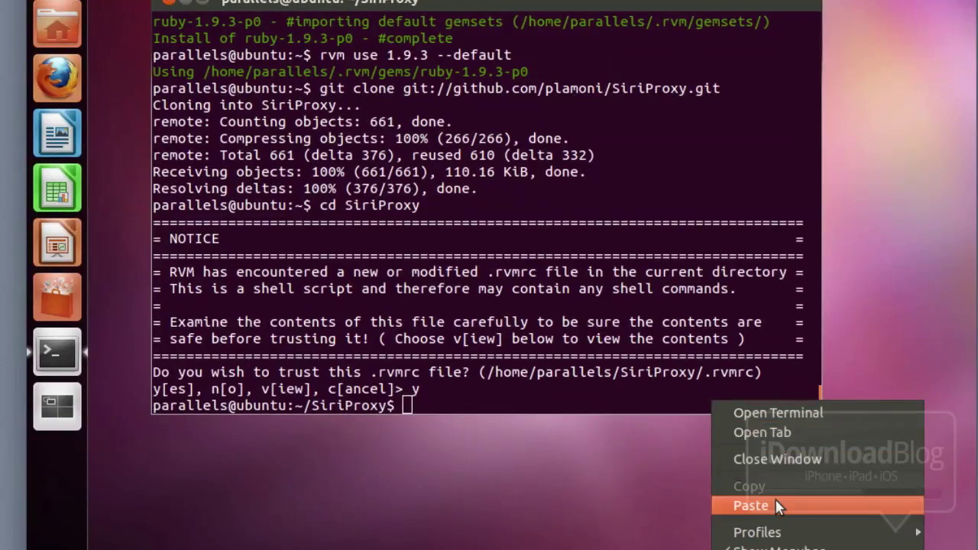
click(797, 547)
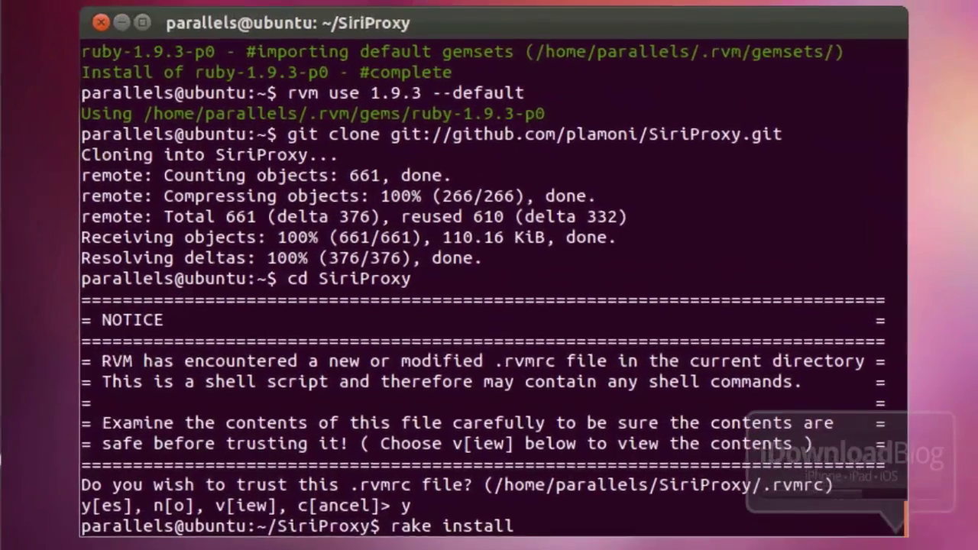
key(Return)
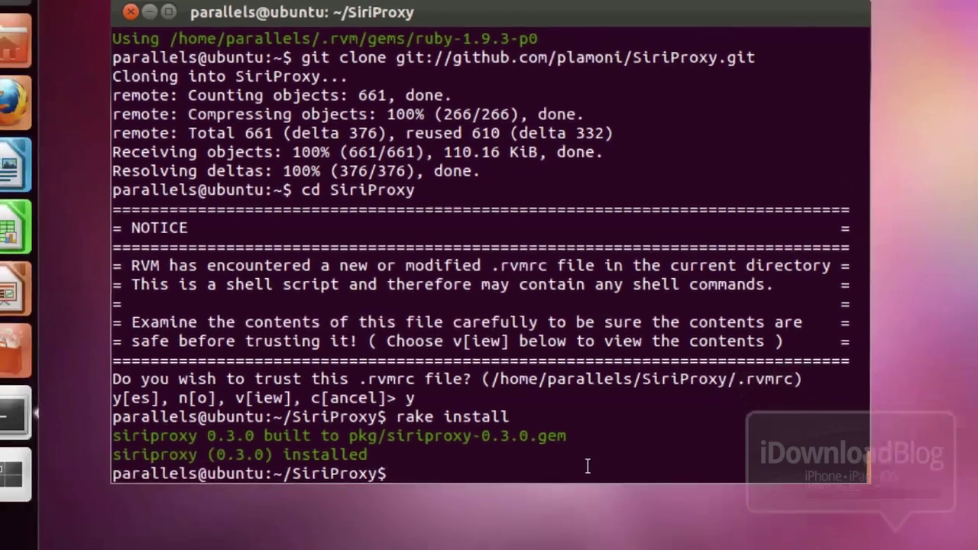
Create the ~/.siriproxy directory with mkdir and copy ./config.example.yml to ~/.siriproxy/config.yml
right_click(595, 523)
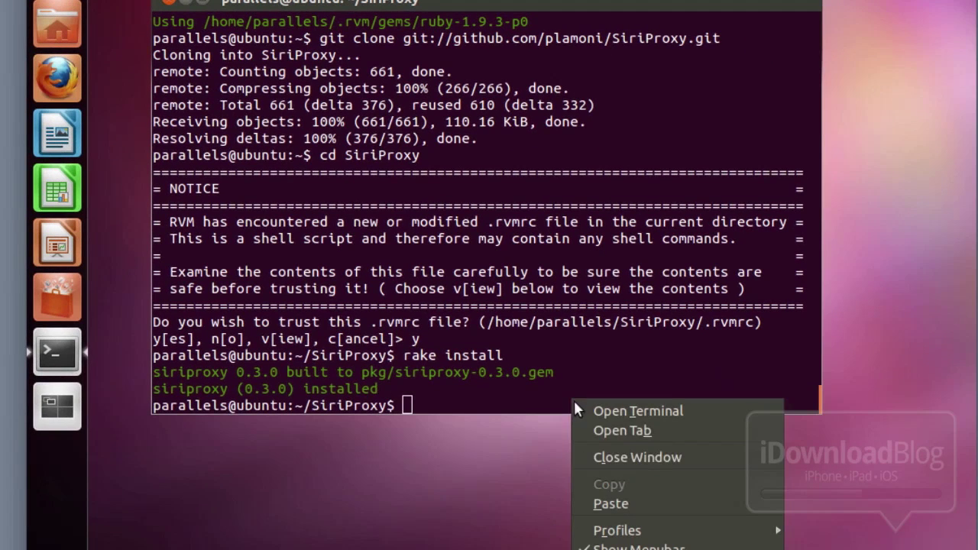
click(626, 497)
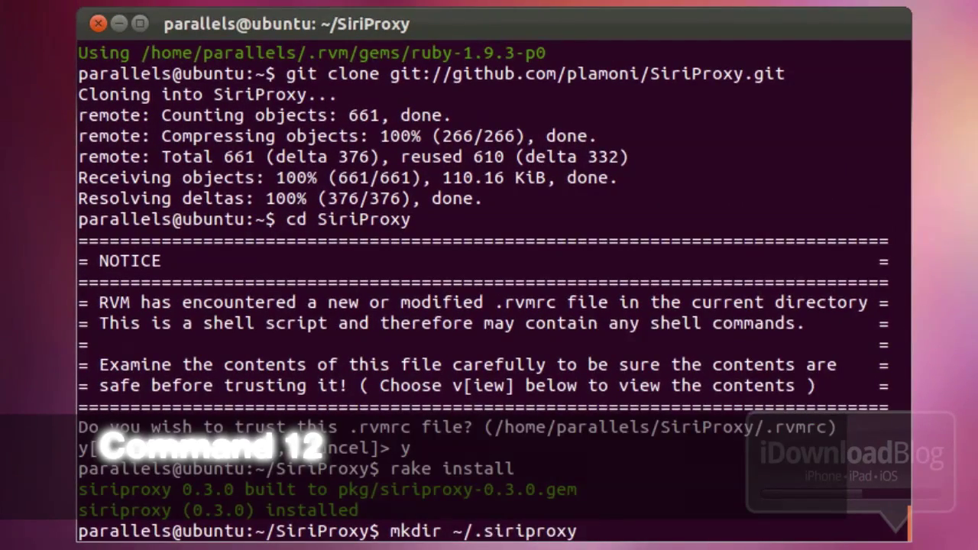
key(Return)
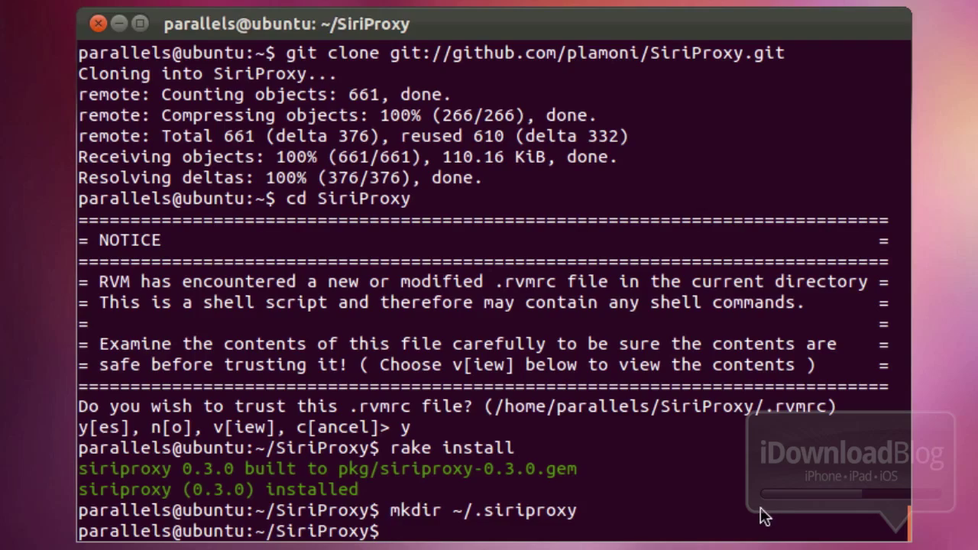
right_click(745, 530)
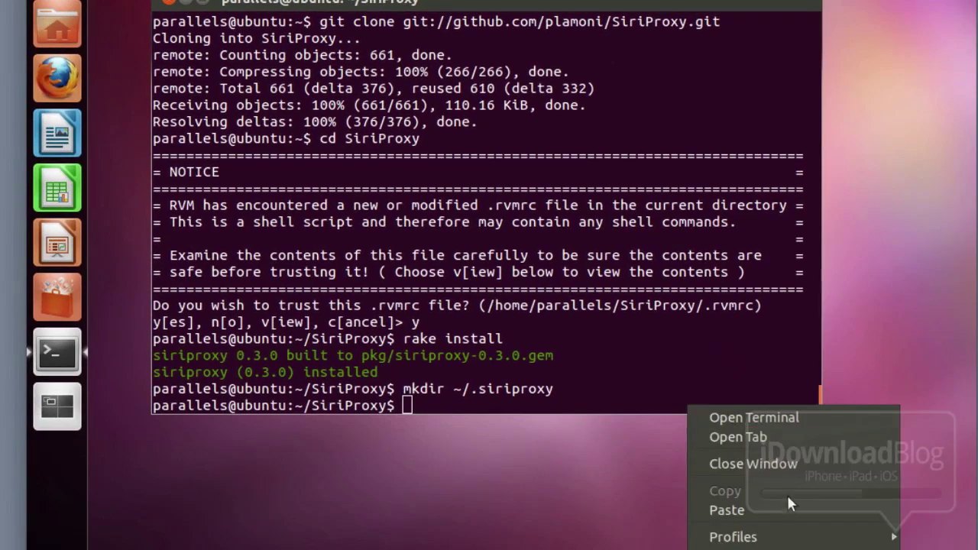
click(787, 508)
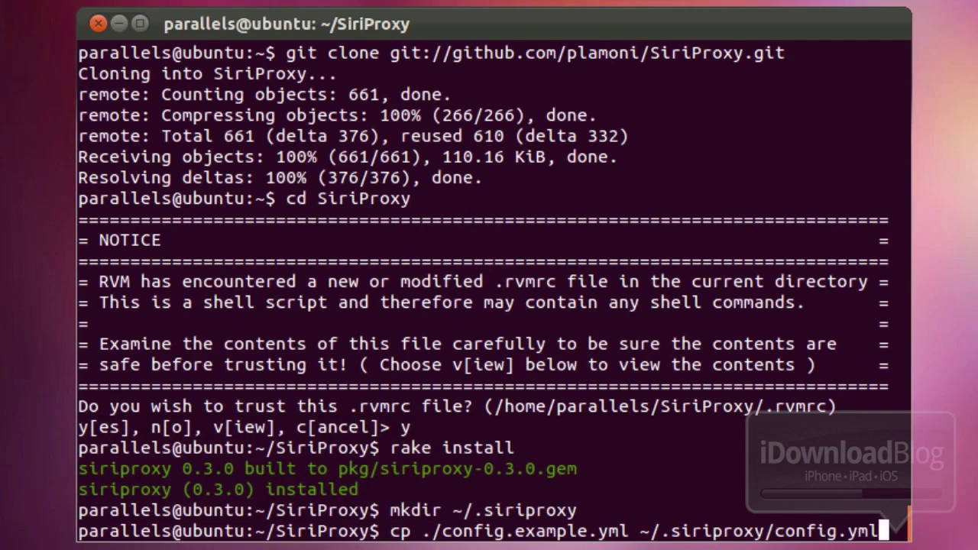
key(Return)
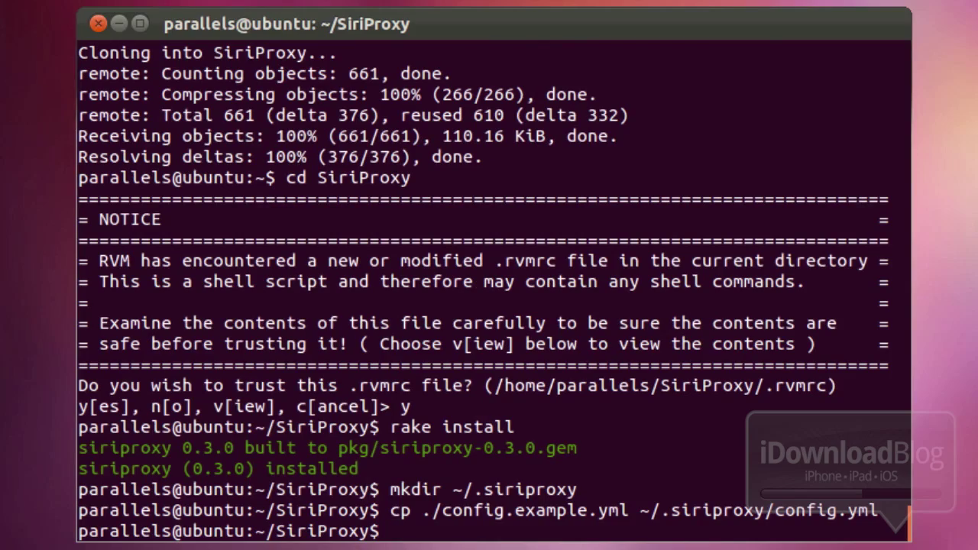
Generate the SiriProxy certificates for guzzoni.apple.com with siriproxy gencerts
right_click(734, 533)
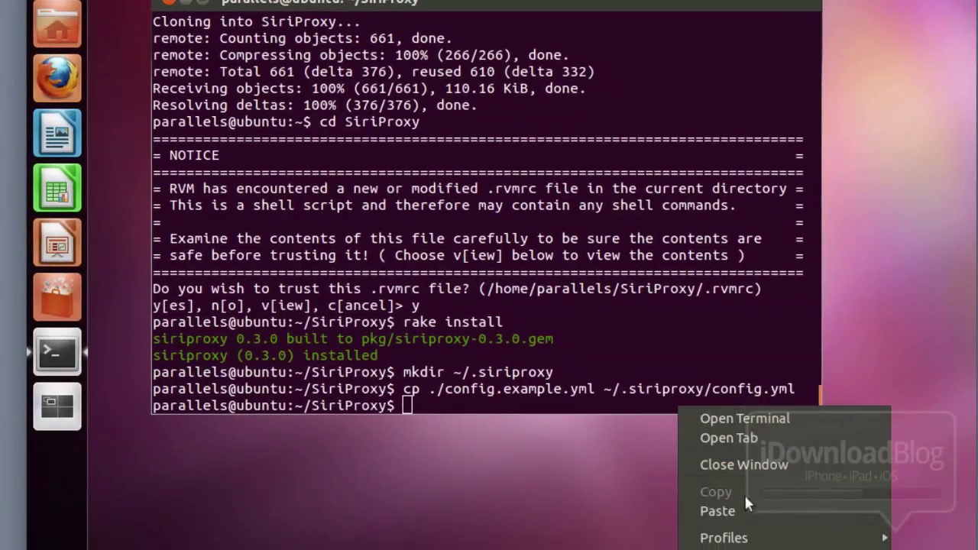
click(747, 507)
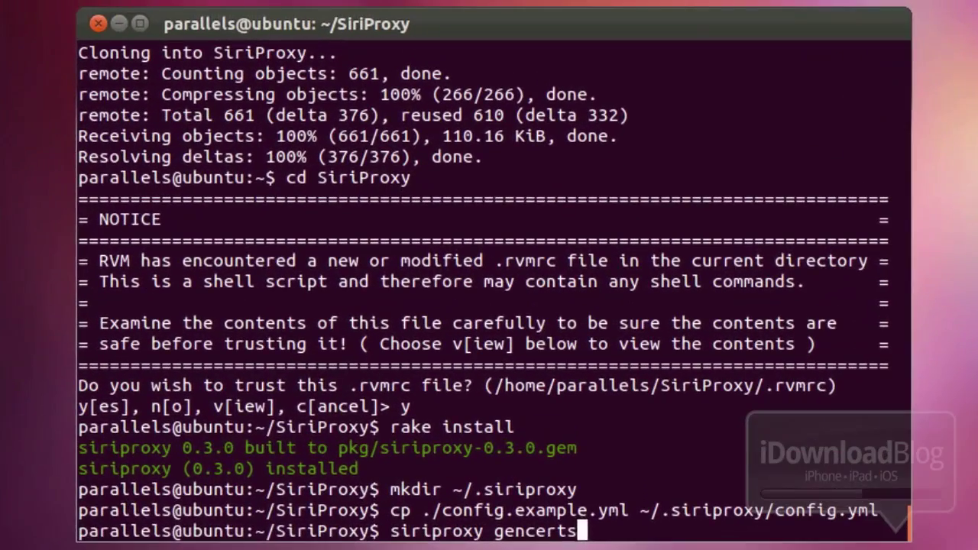
key(Return)
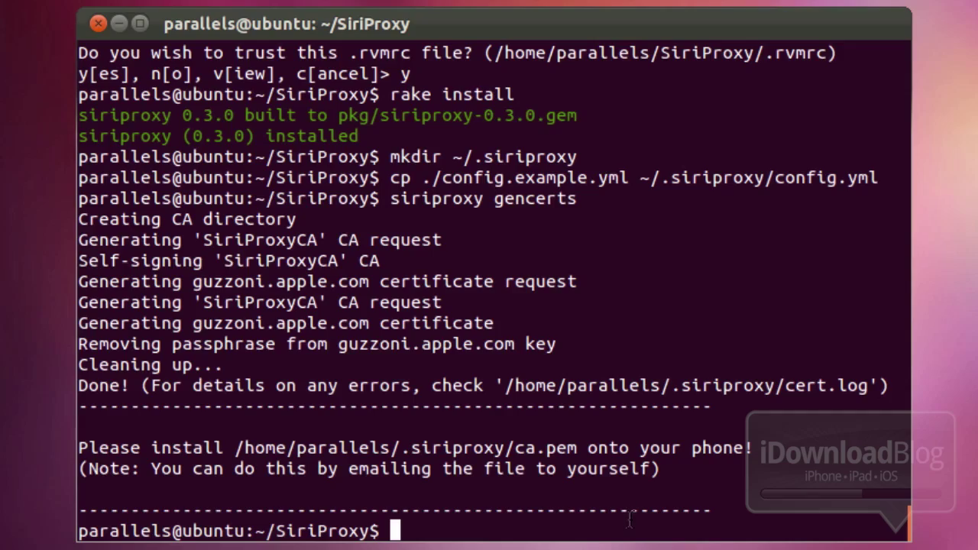
Bundle SiriProxy's gems and plugins with siriproxy bundle
right_click(699, 537)
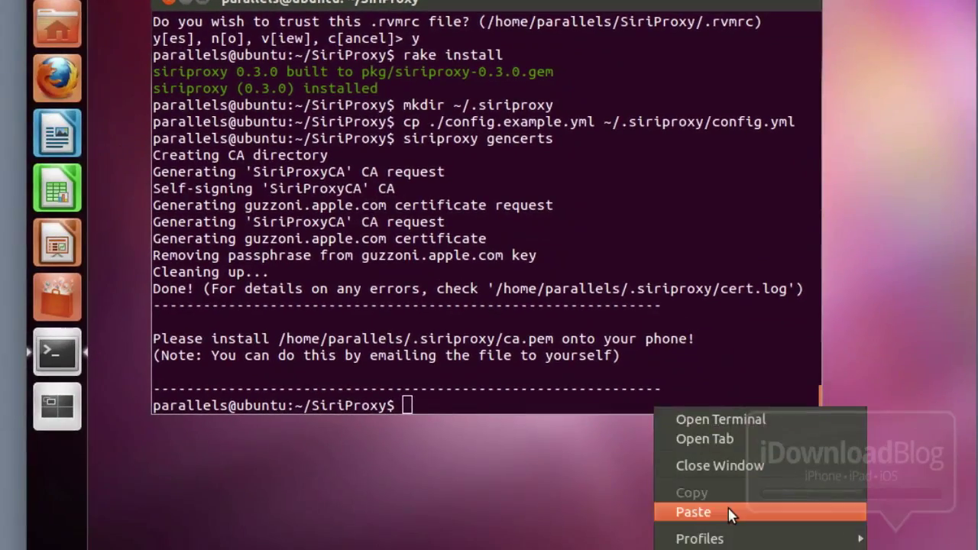
click(731, 512)
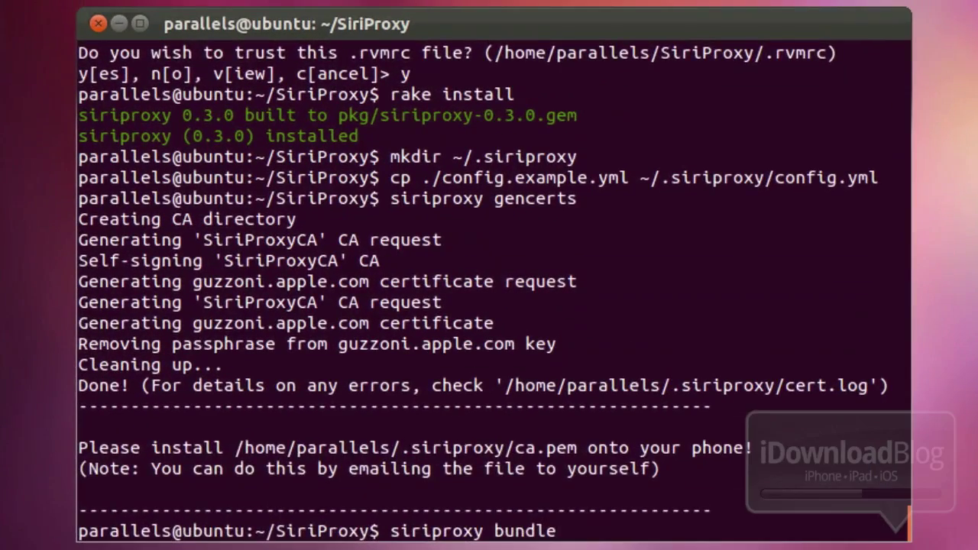
key(Return)
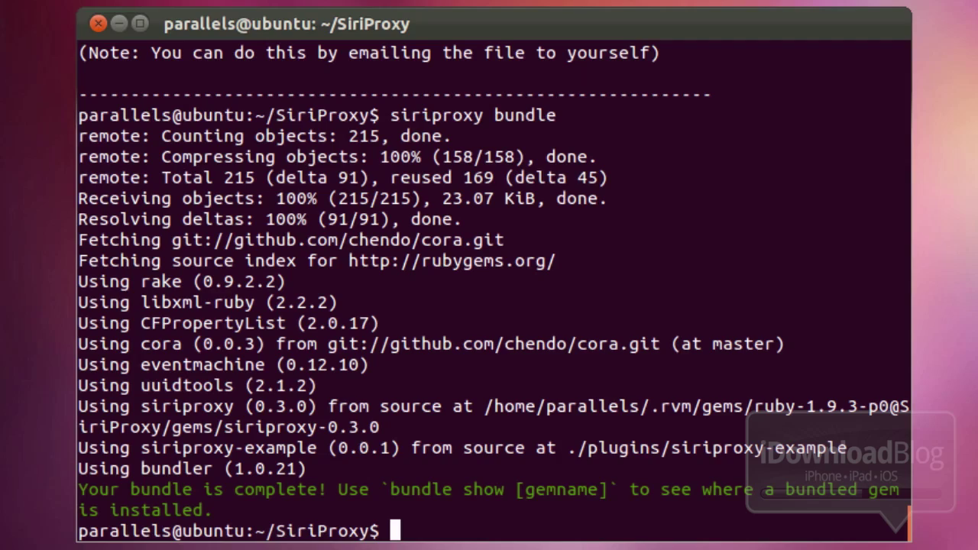
Start the SiriProxy server with rvmsudo siriproxy server
right_click(665, 483)
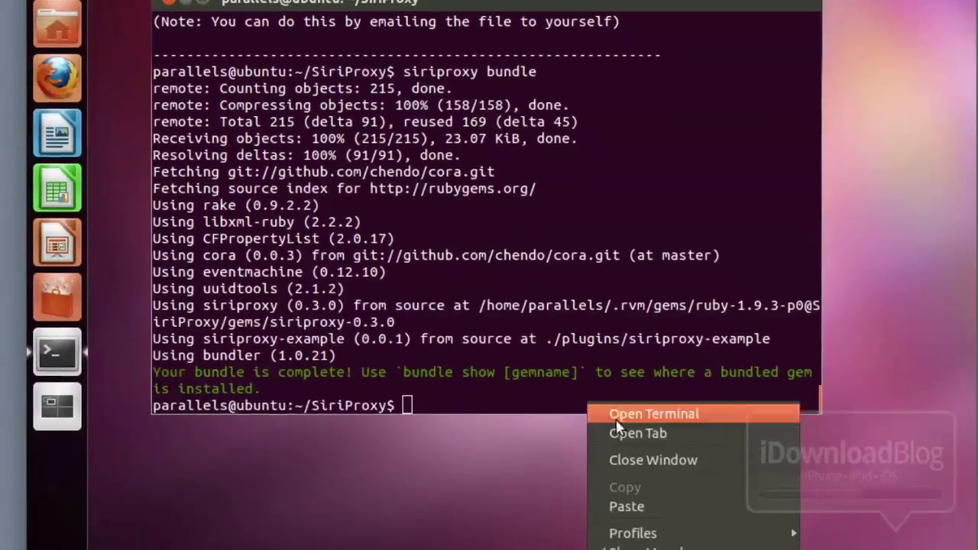
click(645, 505)
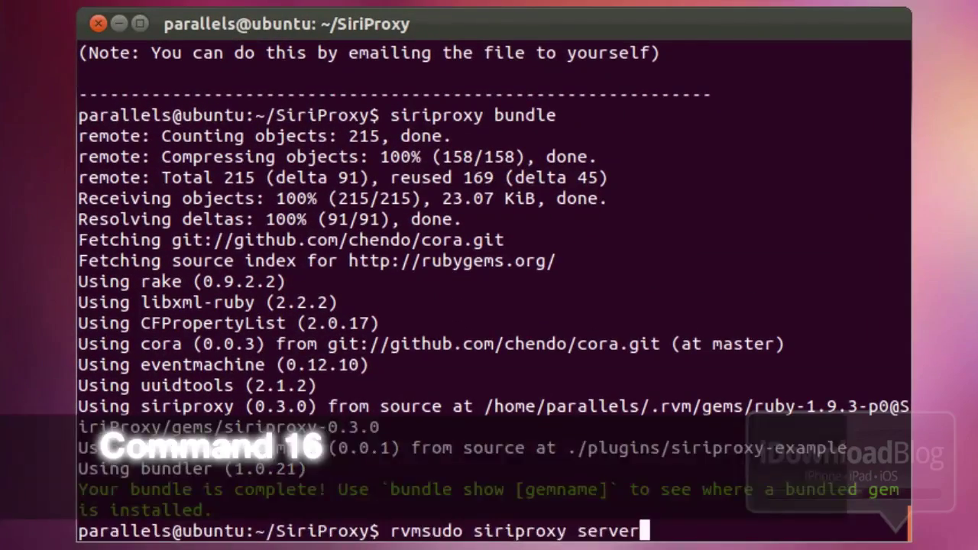
key(Return)
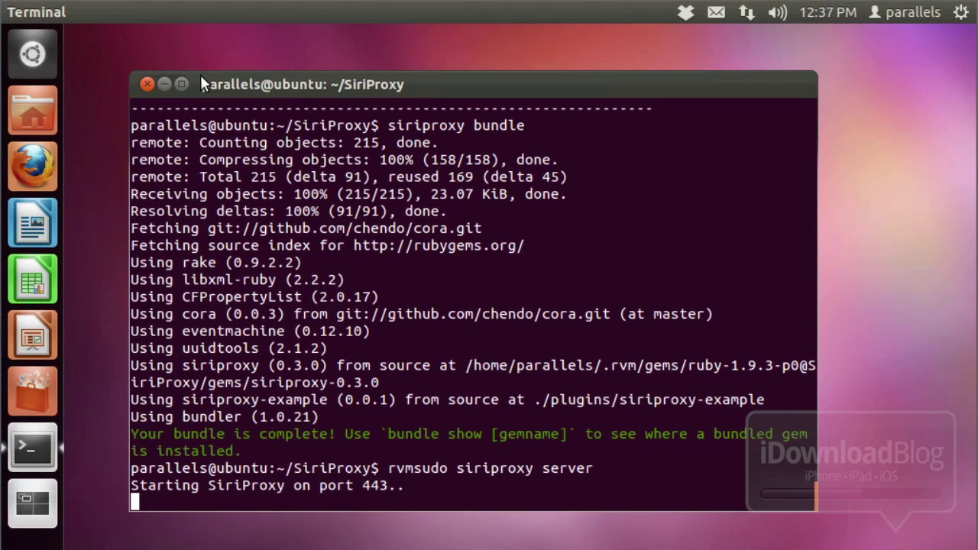
Open the Home folder in the file manager and show its hidden files to locate the .siriproxy folder
click(41, 98)
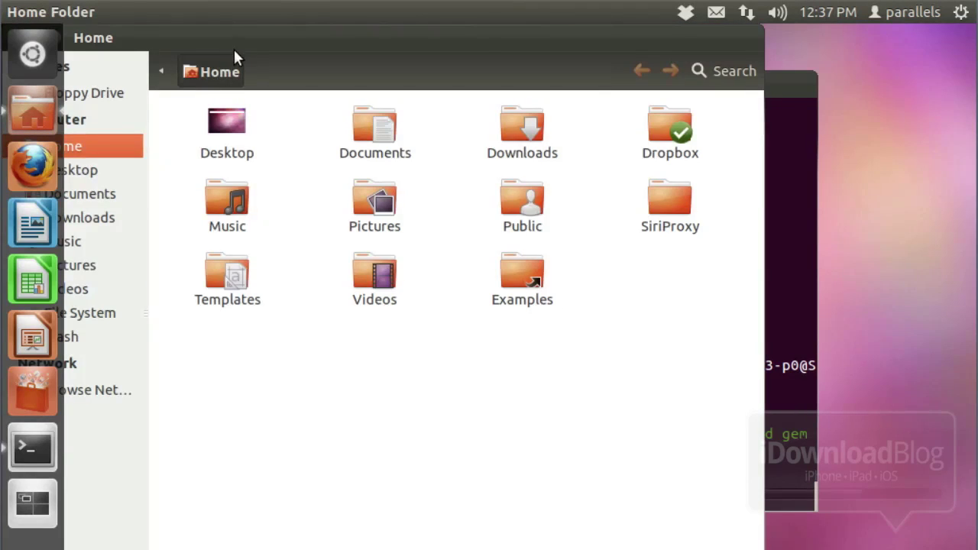
double_click(246, 39)
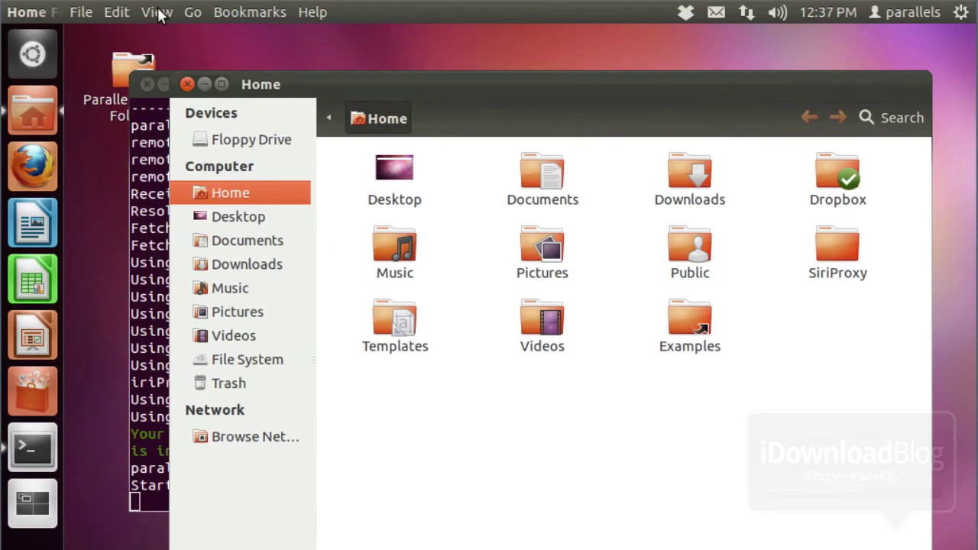
click(158, 12)
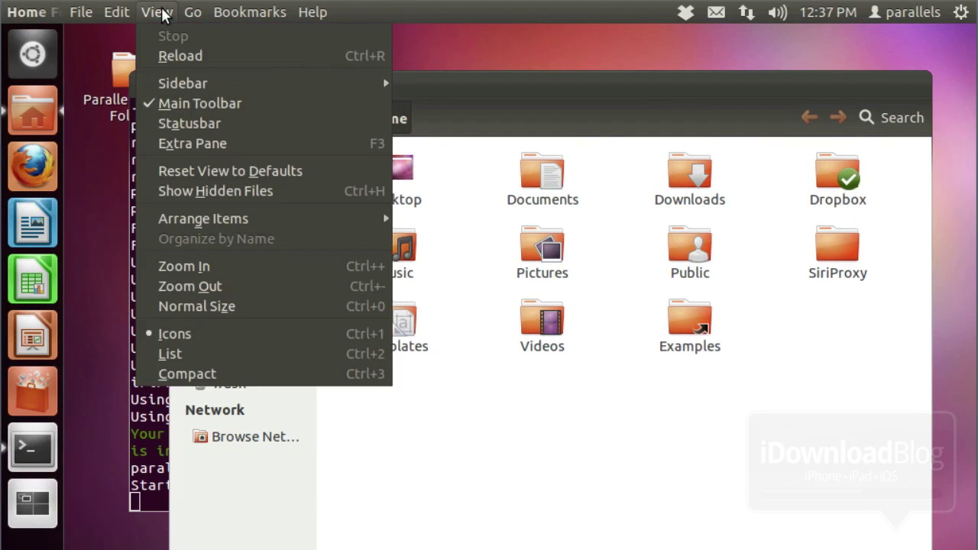
click(204, 190)
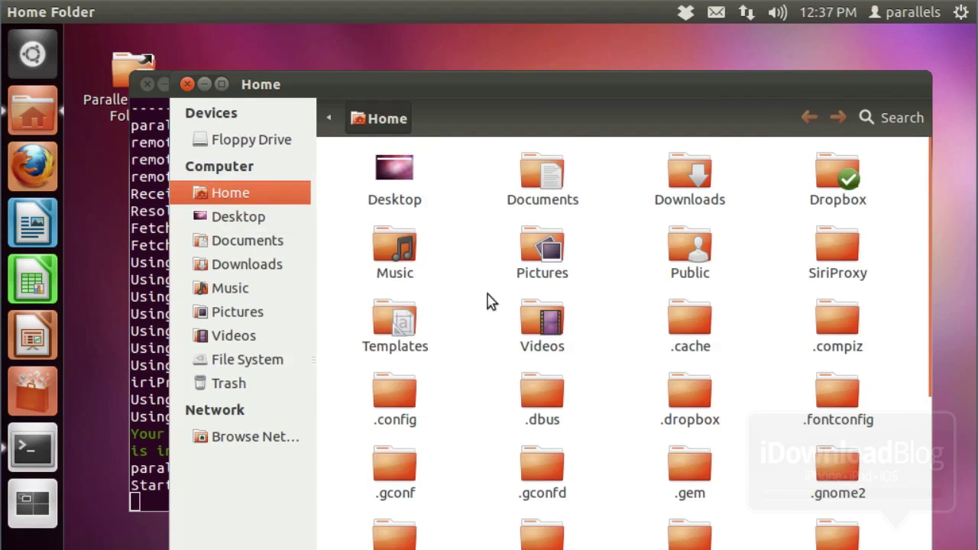
scroll(518, 345, down, 3)
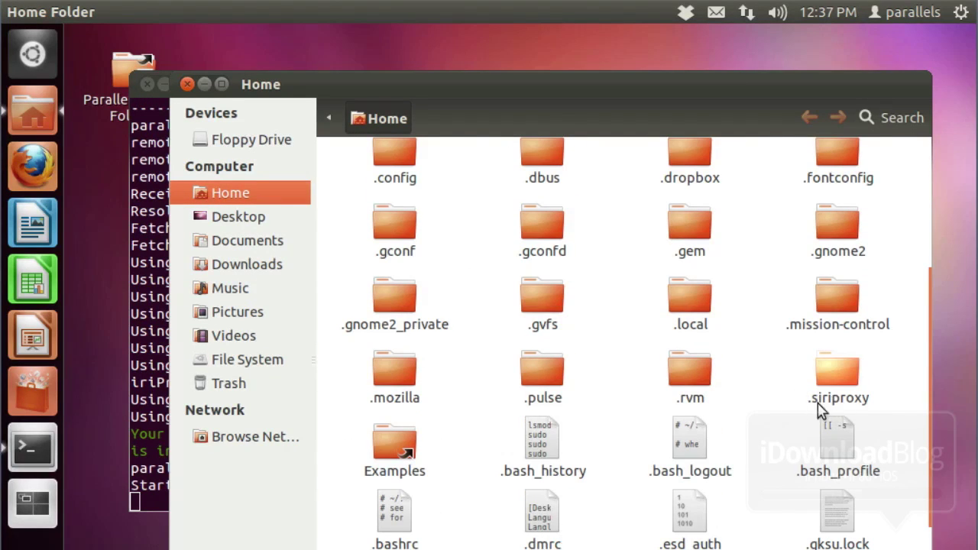
Open the .siriproxy folder and the Dropbox folder in separate windows, arranged so the certificate files stay accessible
double_click(838, 382)
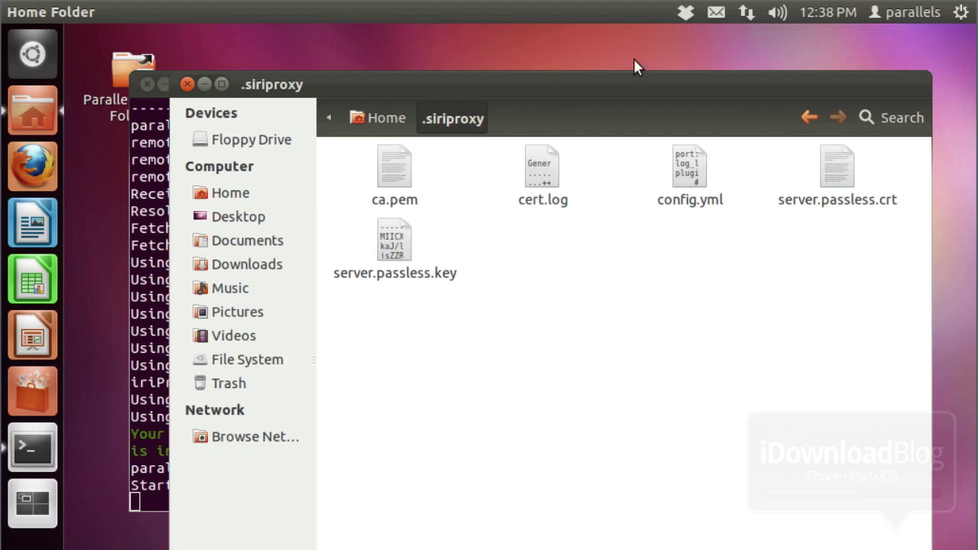
click(686, 12)
click(692, 34)
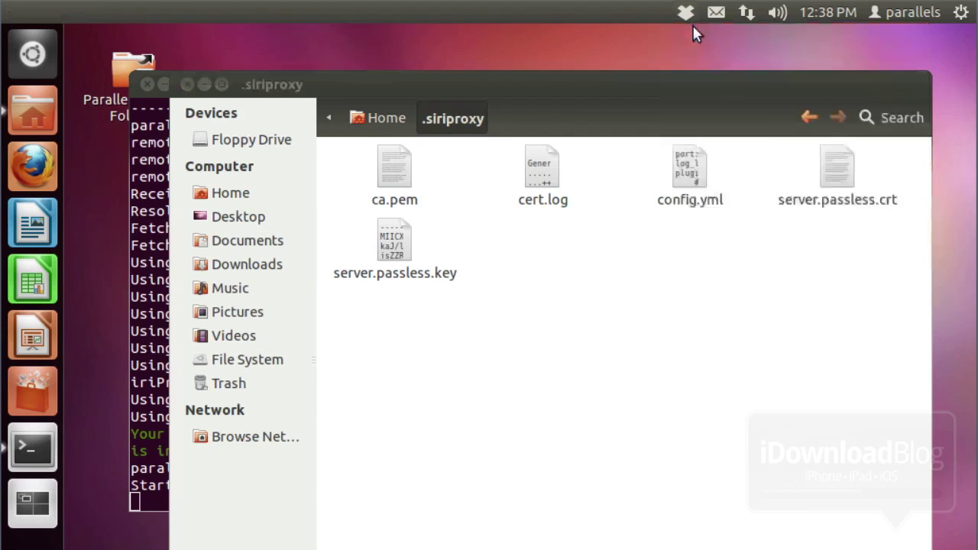
drag(533, 30, 694, 372)
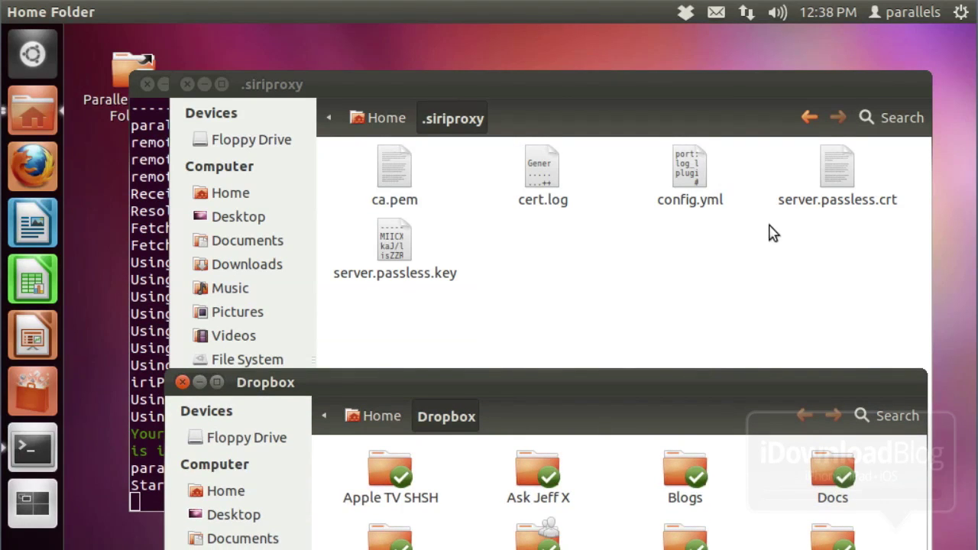
Copy ca.pem from the .siriproxy folder into the Dropbox folder and close both file manager windows
click(396, 178)
right_click(397, 178)
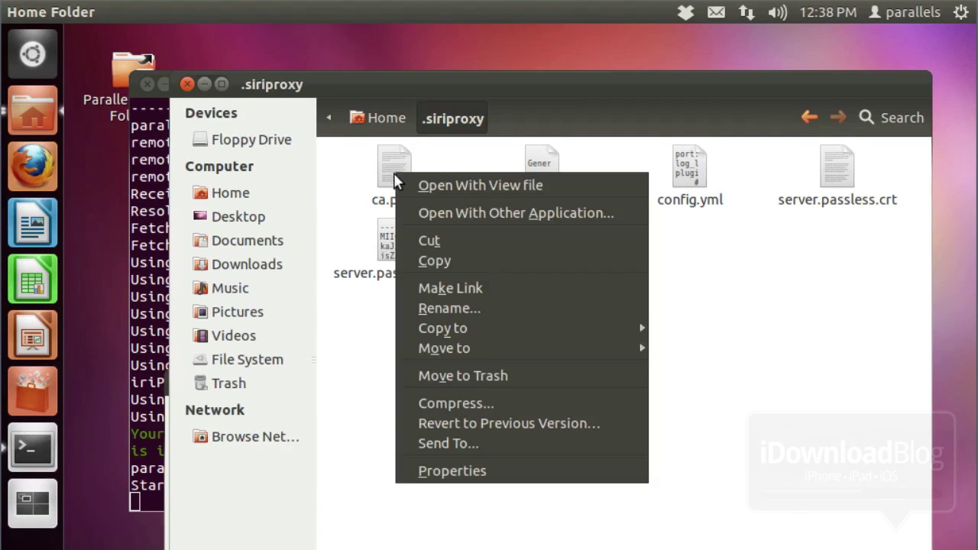
click(449, 260)
click(790, 549)
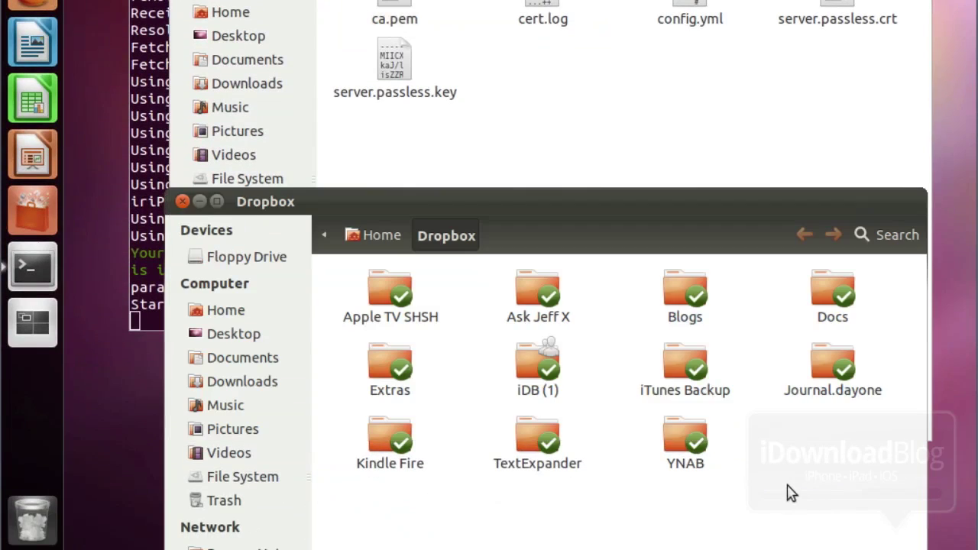
right_click(783, 462)
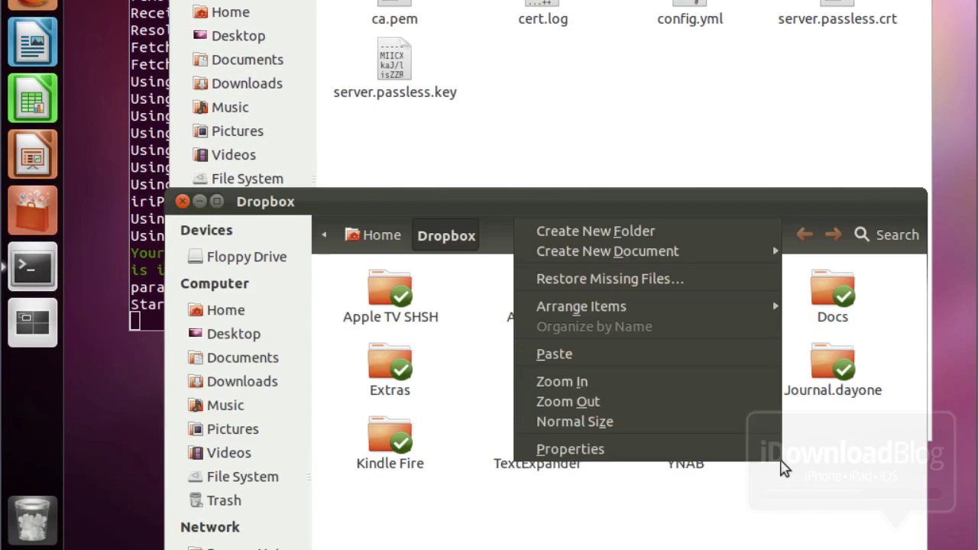
click(700, 362)
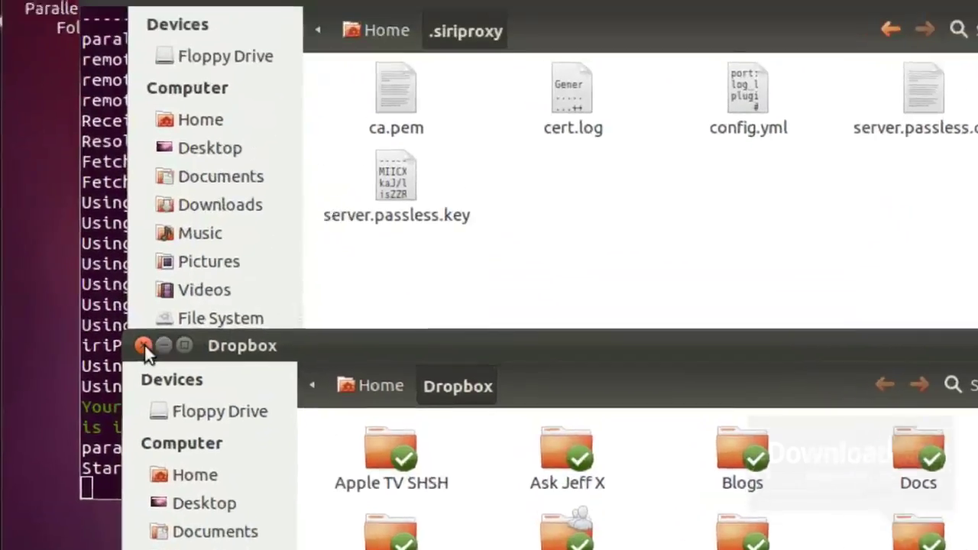
click(182, 201)
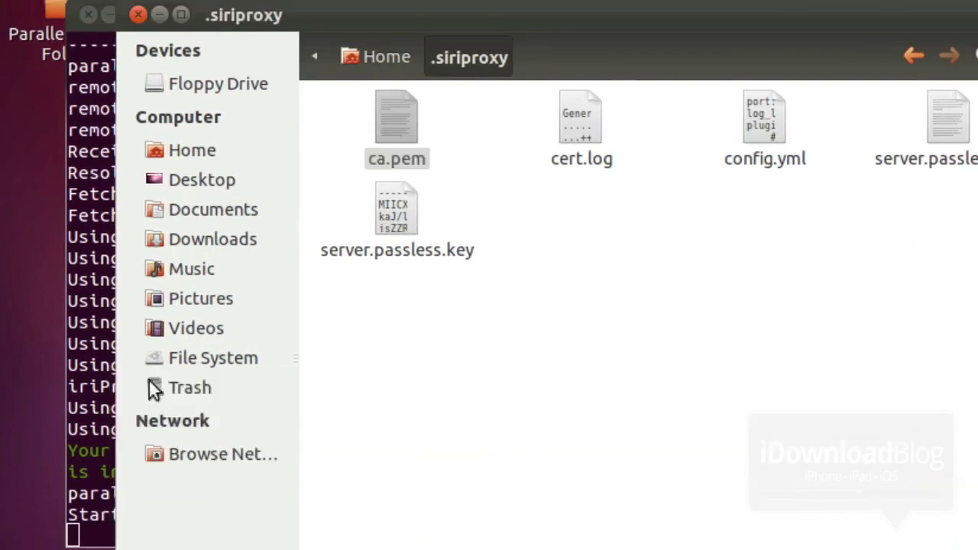
click(137, 14)
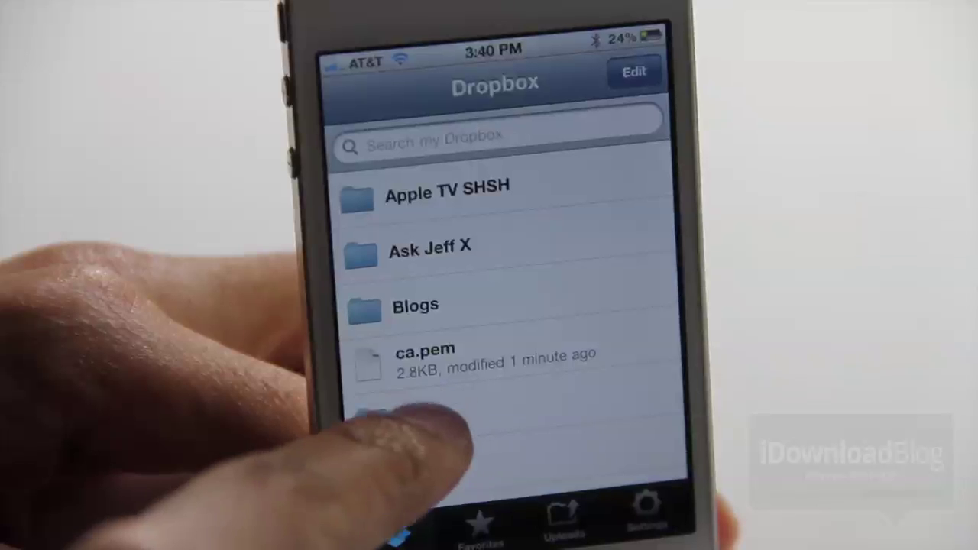
Open ca.pem in the phone's Dropbox and copy its link to the clipboard
click(431, 355)
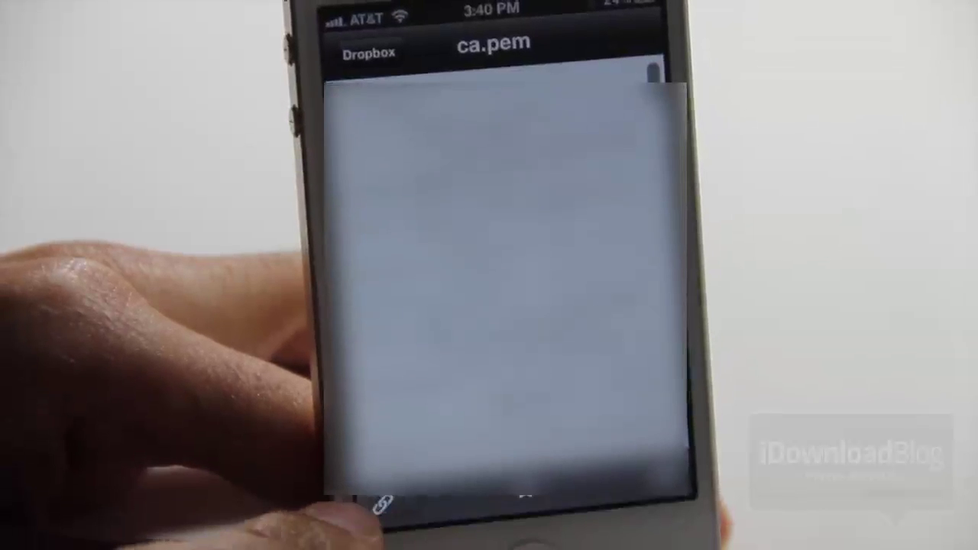
click(382, 506)
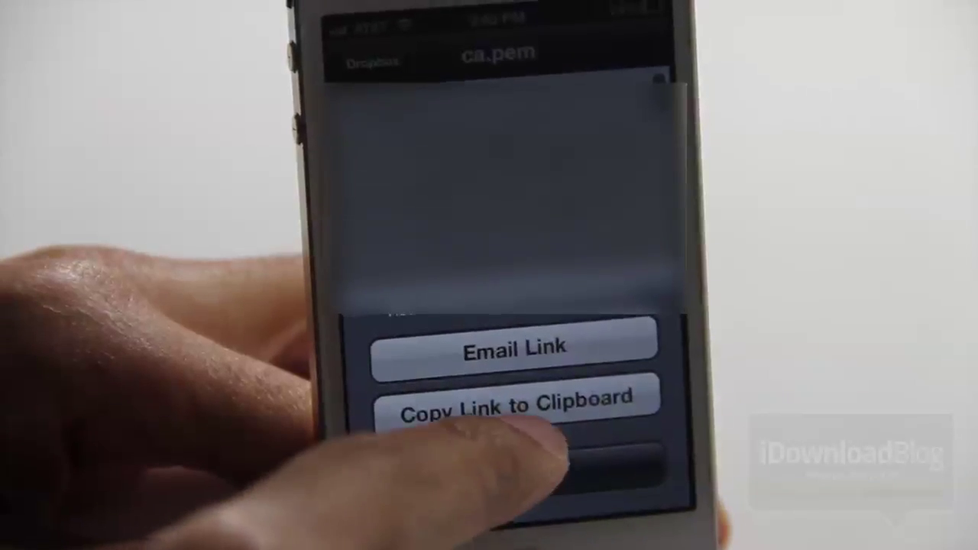
click(517, 398)
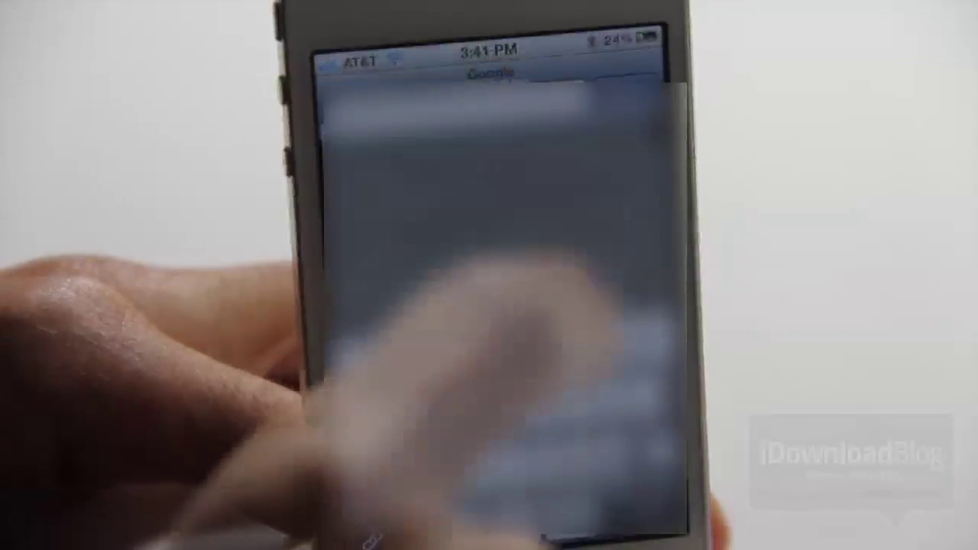
Load the copied ca.pem link in the phone's browser and install the SiriProxyCA profile, accepting the unverified root certificate
click(455, 110)
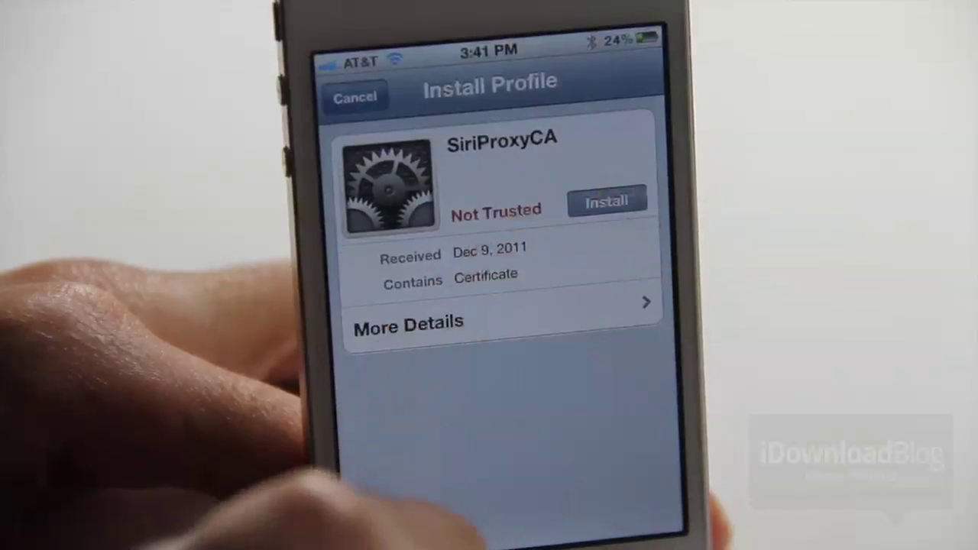
click(608, 200)
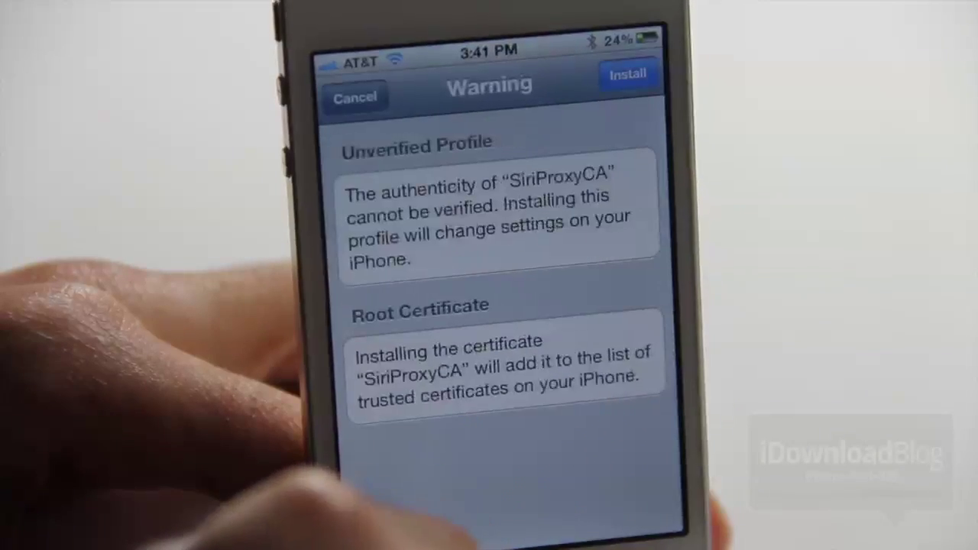
click(629, 74)
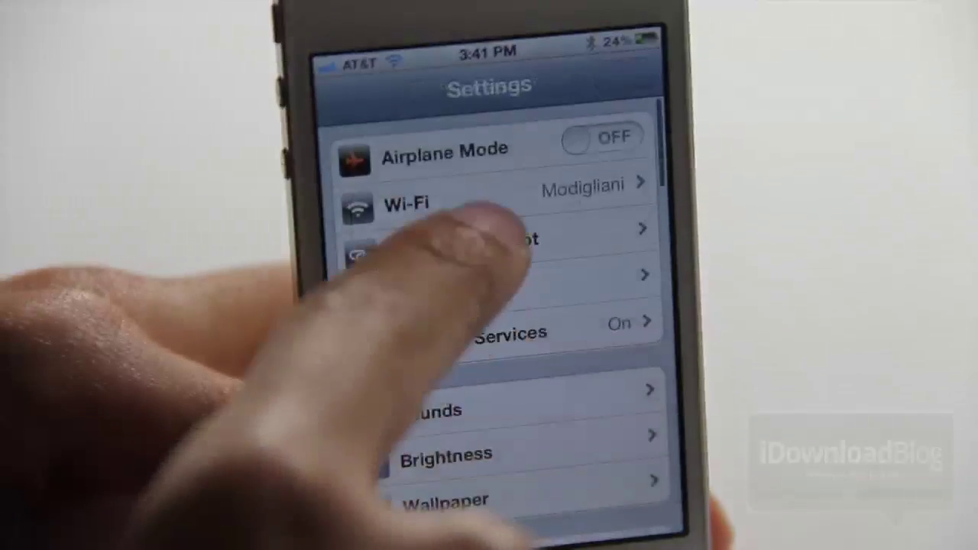
Look up the virtual machine's IP address and set the DNS of the phone's Modigliani Wi-Fi network to 10.0.1.19
click(473, 200)
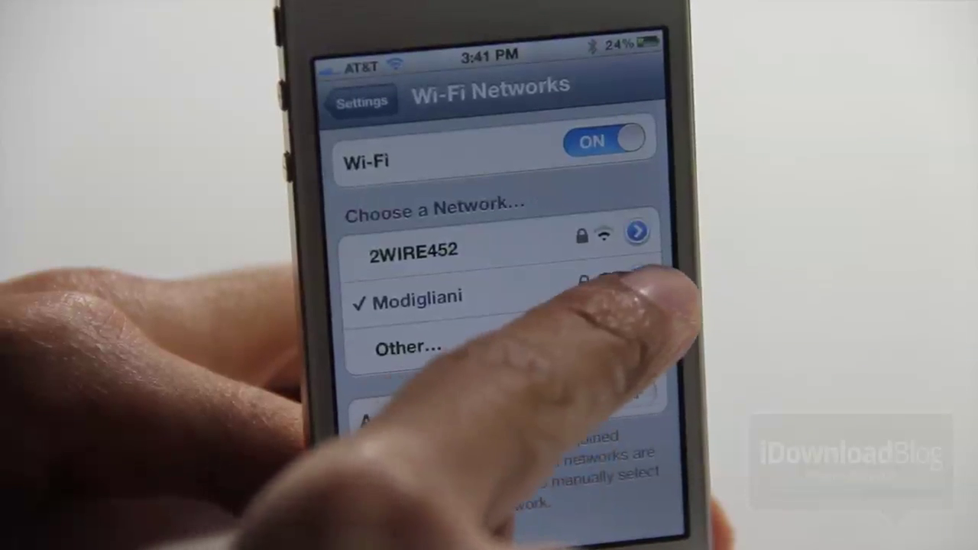
click(637, 276)
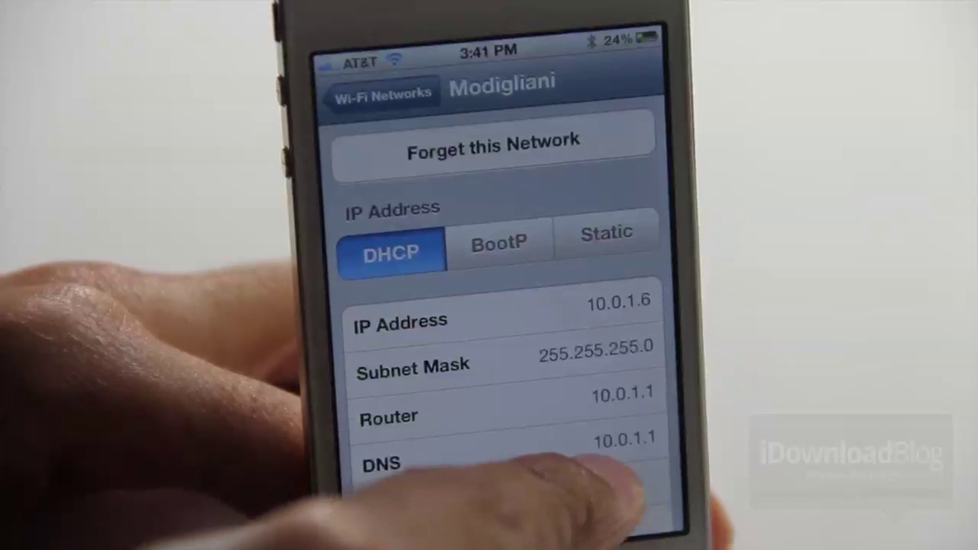
click(611, 447)
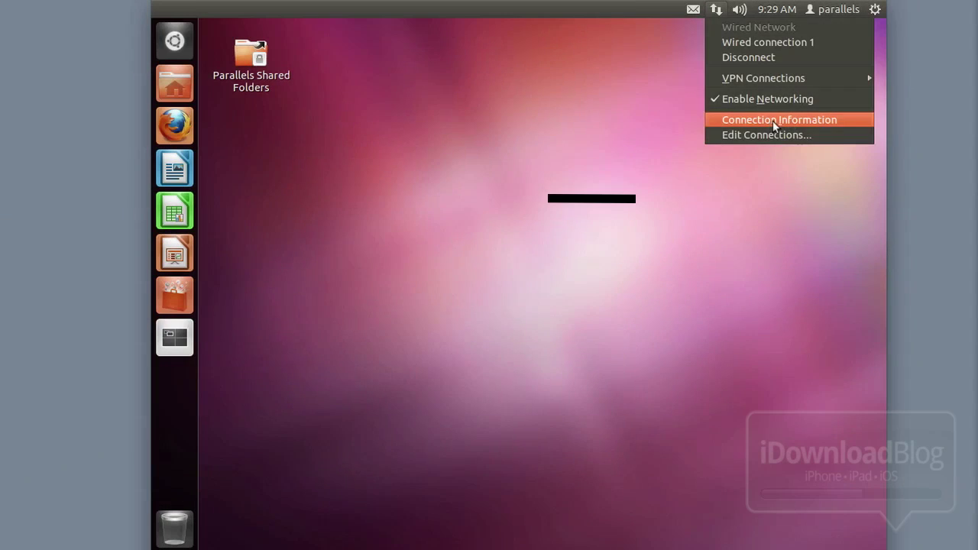
click(773, 120)
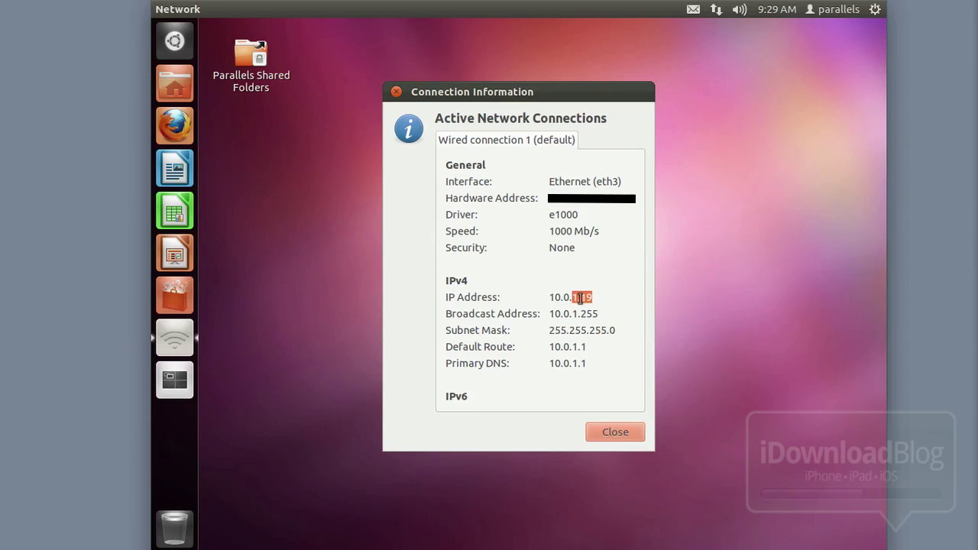
drag(590, 297, 561, 297)
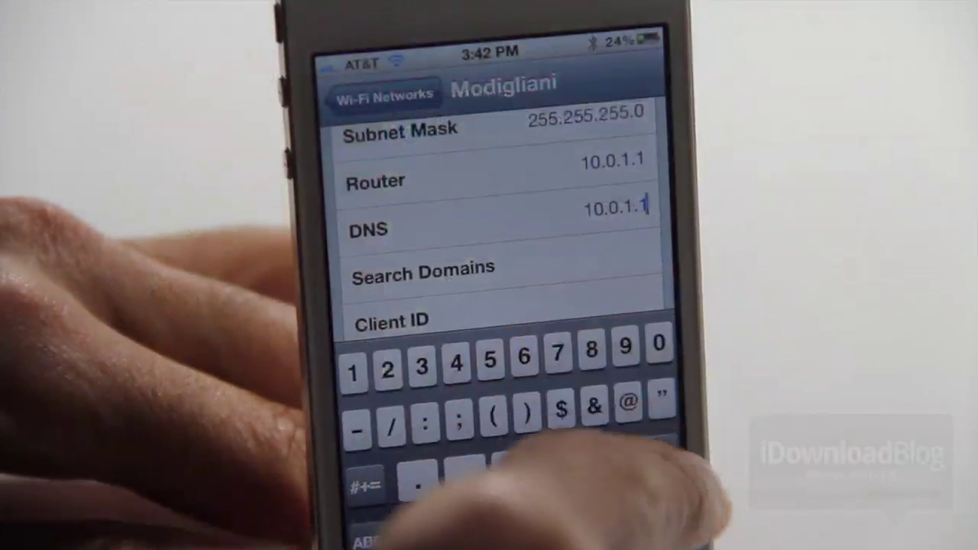
text(.19)
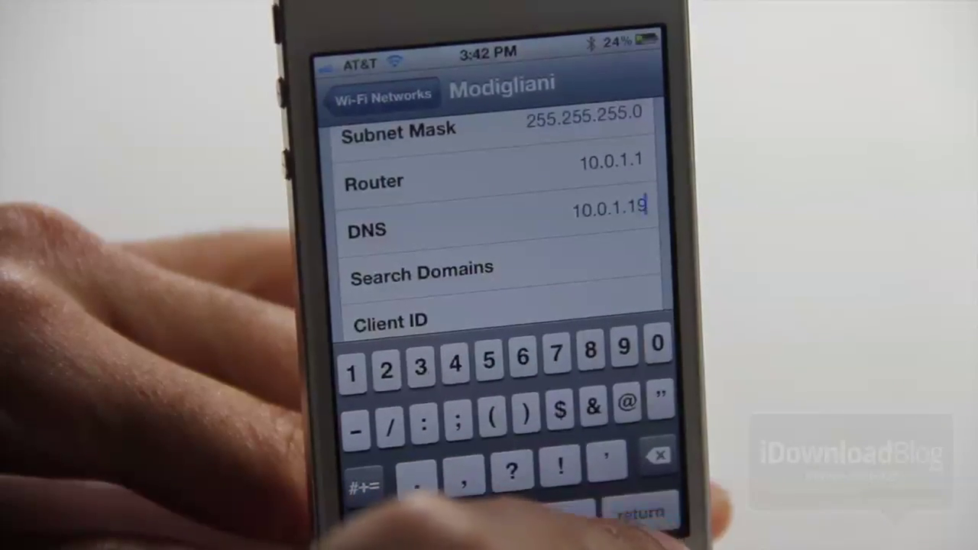
click(596, 260)
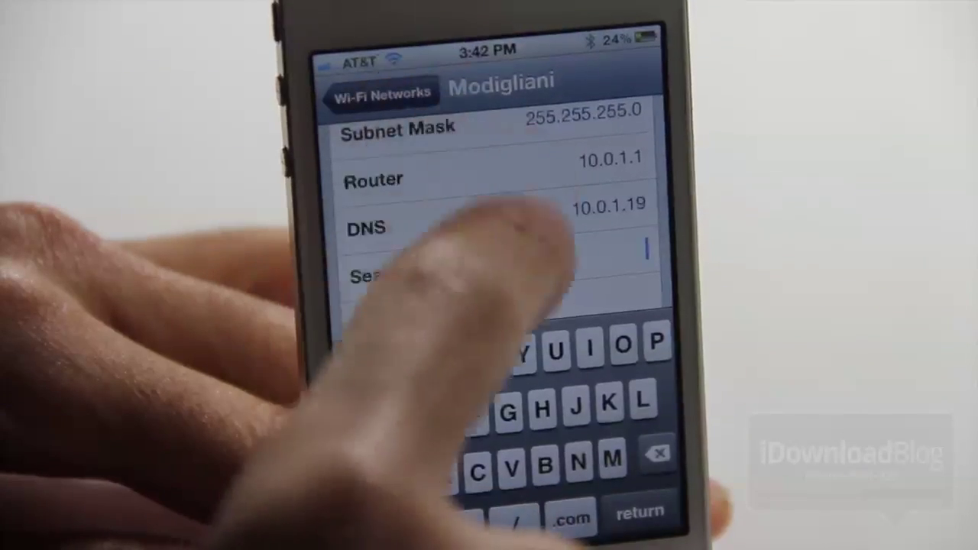
Return to the phone's main Settings list and switch Airplane Mode on and off again to refresh the connection
click(382, 95)
drag(458, 344, 458, 534)
click(359, 97)
click(603, 137)
click(603, 136)
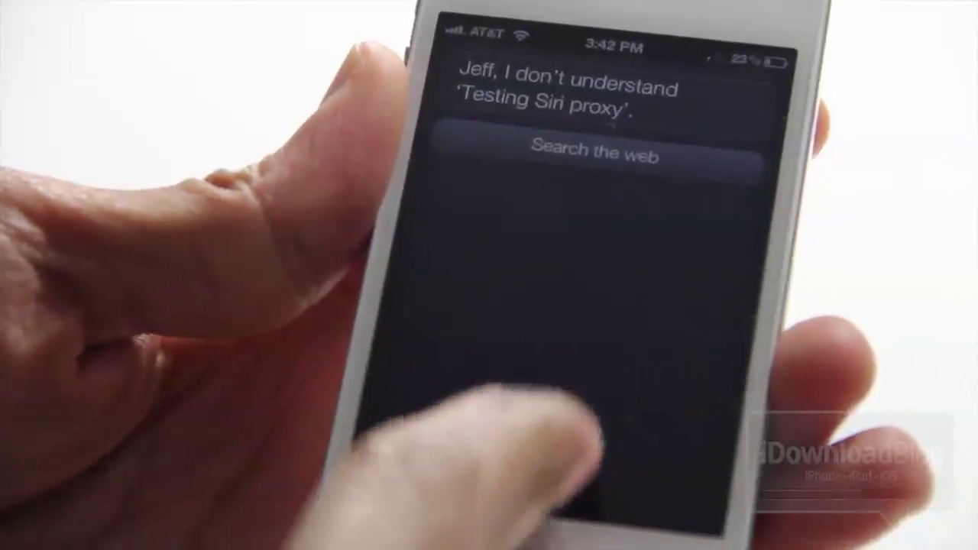
Activate Siri's listening mode on the phone for a spoken SiriProxy test request
click(535, 451)
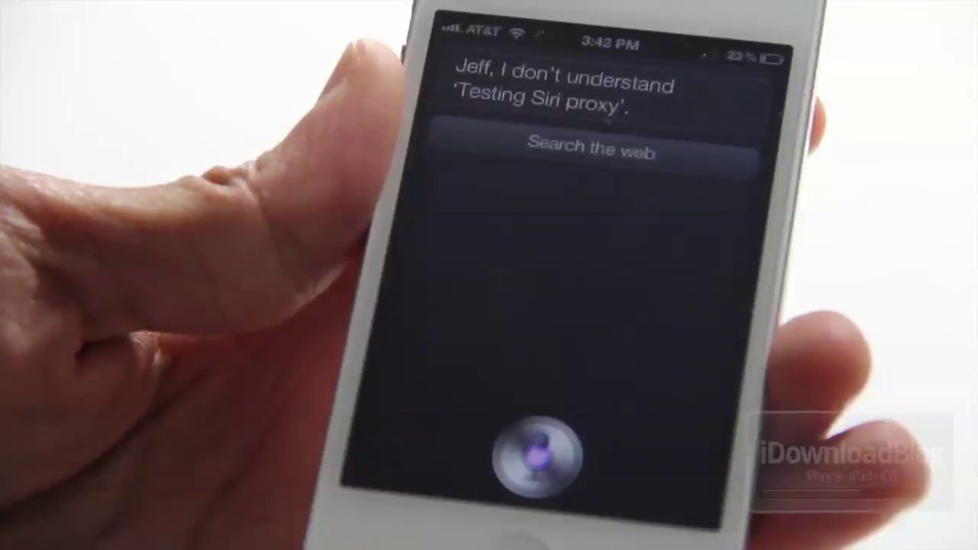